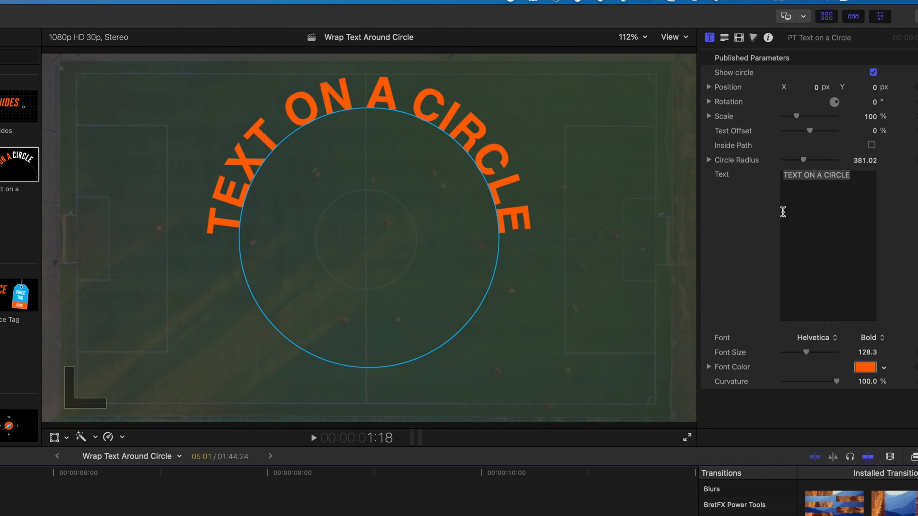
Replace the placeholder wording of the circular title with YOUTH SOCCER GAME.
{"action": "left_click", "coordinate": [785, 211]}
{"action": "key", "text": "super+a"}
{"action": "type", "text": "YOU"}
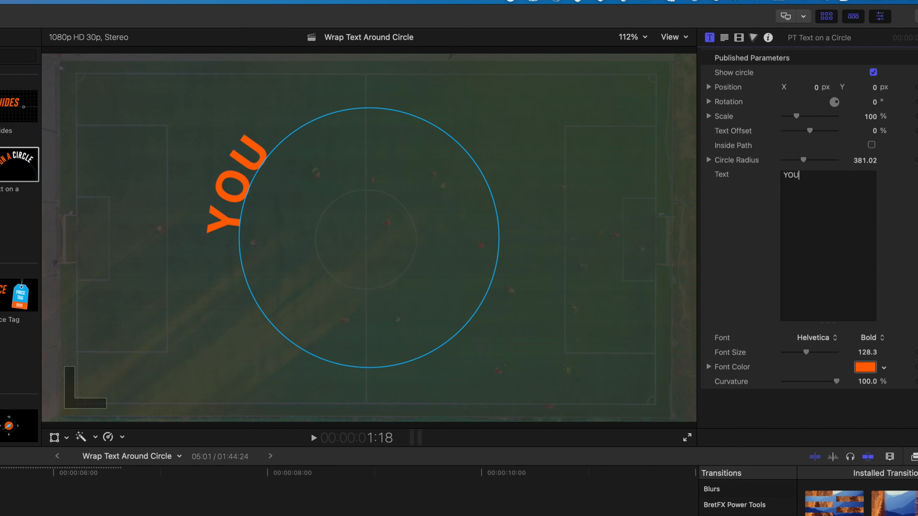
{"action": "type", "text": "TH SOCCER GAME"}
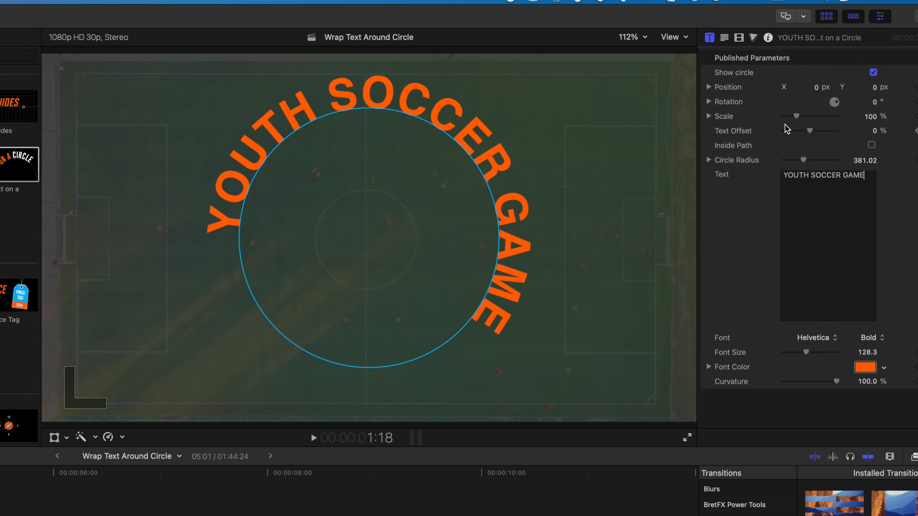
Set the YOUTH SOCCER GAME title's font size to 95 and its text offset to 2.16% so it centers over the circle.
{"action": "left_click_drag", "start_coordinate": [811, 131], "coordinate": [809, 131]}
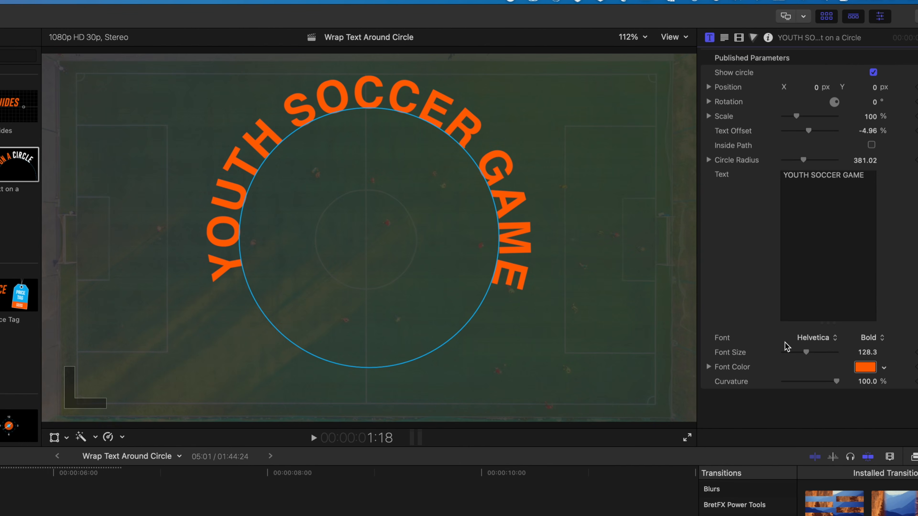
{"action": "left_click_drag", "start_coordinate": [806, 353], "coordinate": [799, 352]}
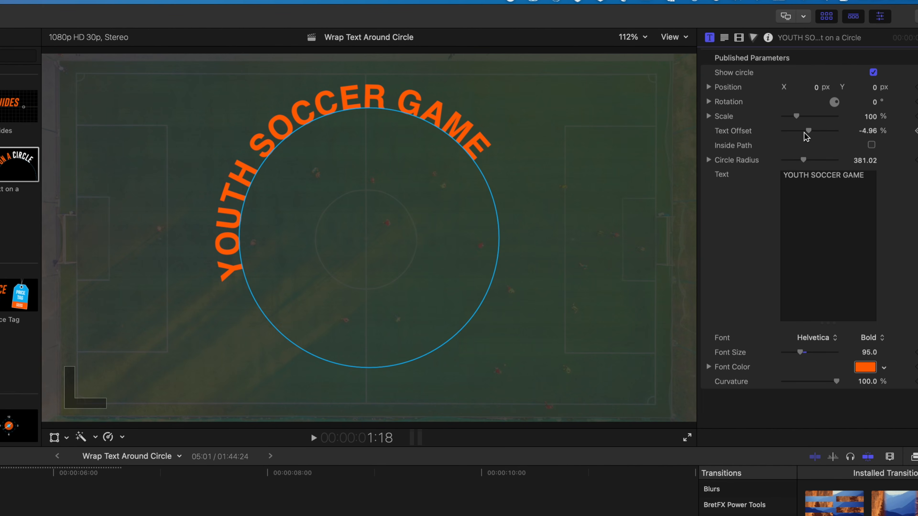
{"action": "left_click_drag", "start_coordinate": [808, 135], "coordinate": [811, 135]}
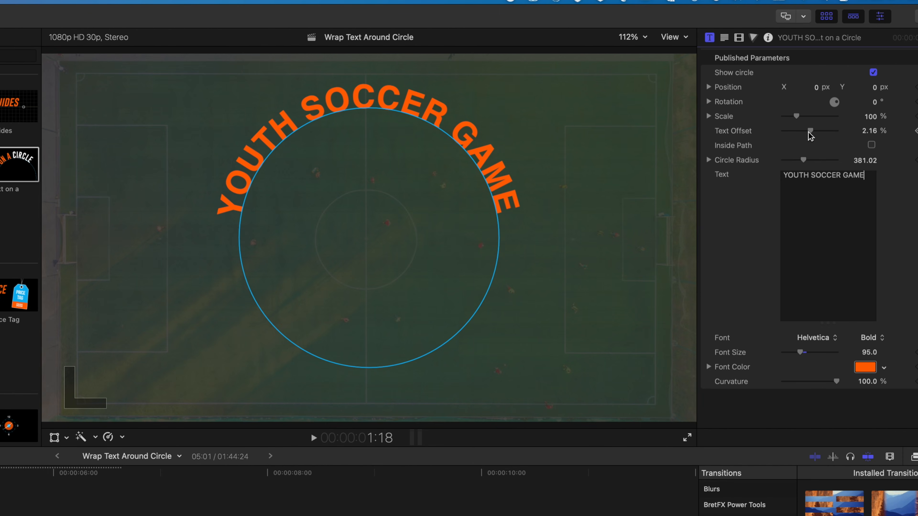
Scale the YOUTH SOCCER GAME title to 95% and set its tracking to 2.22%.
{"action": "left_click_drag", "start_coordinate": [803, 160], "coordinate": [804, 160]}
{"action": "left_click_drag", "start_coordinate": [798, 117], "coordinate": [798, 118]}
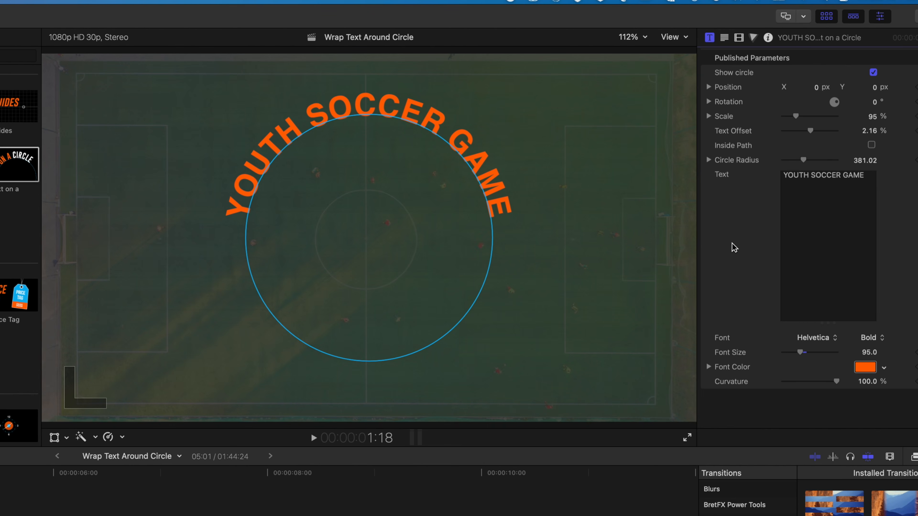
{"action": "left_click", "coordinate": [707, 38]}
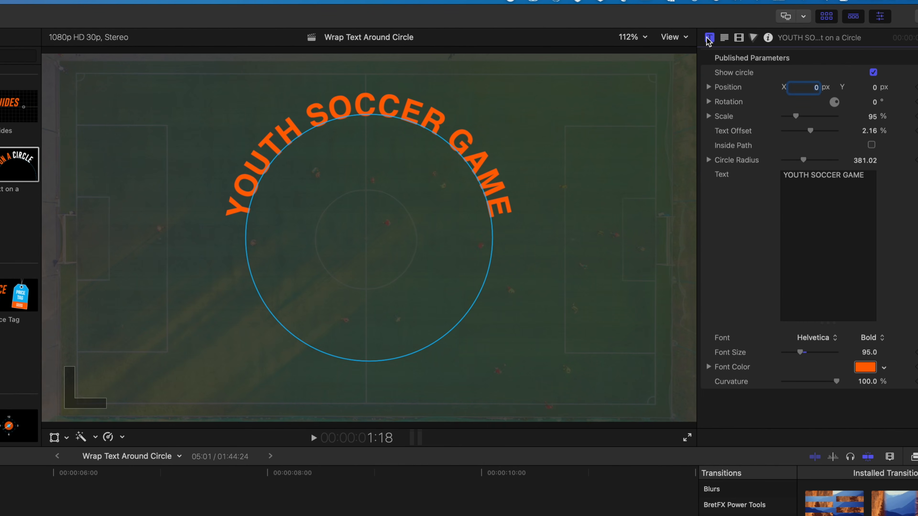
{"action": "left_click", "coordinate": [725, 39]}
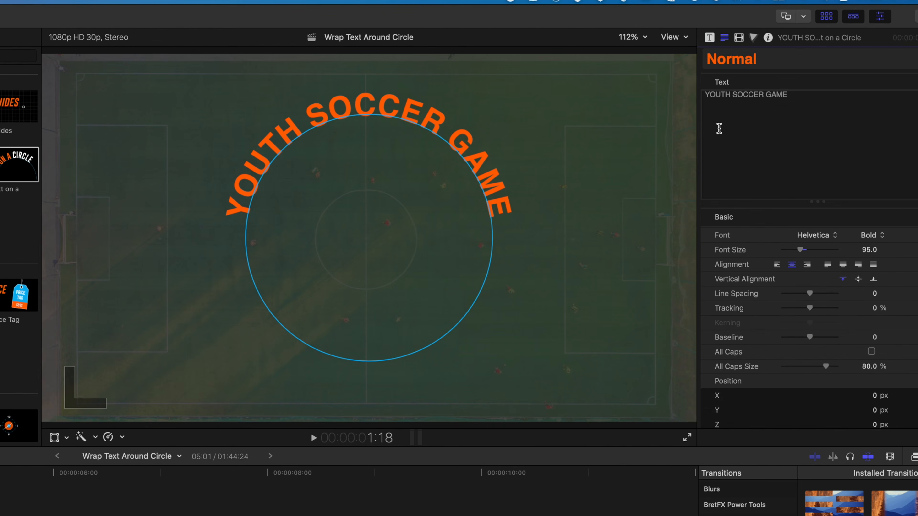
{"action": "left_click_drag", "start_coordinate": [811, 306], "coordinate": [813, 307]}
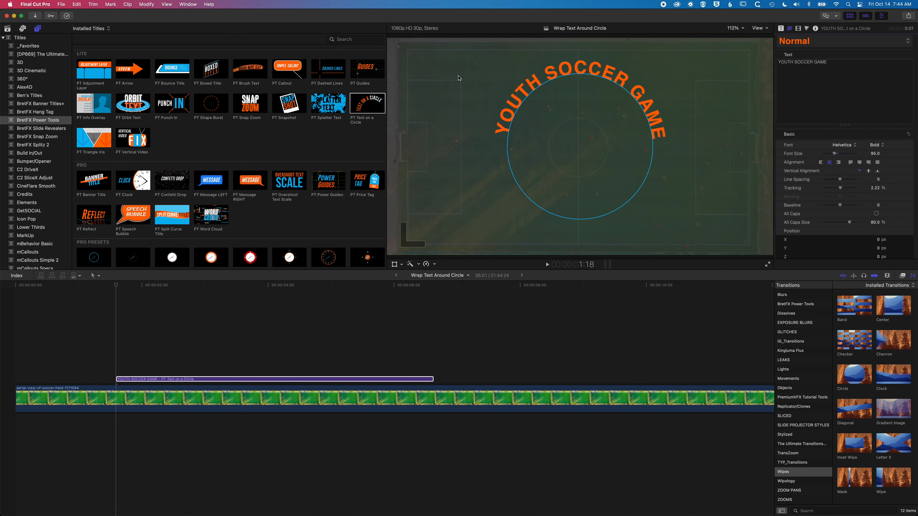
Add a second PT Text on a Circle title above the first in the timeline and place its text inside the path.
{"action": "left_click_drag", "start_coordinate": [367, 112], "coordinate": [119, 359]}
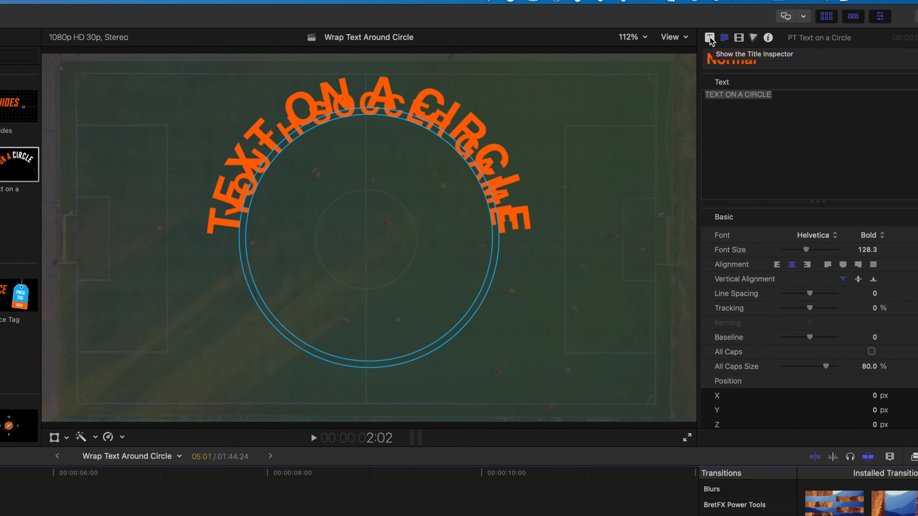
{"action": "left_click", "coordinate": [780, 29]}
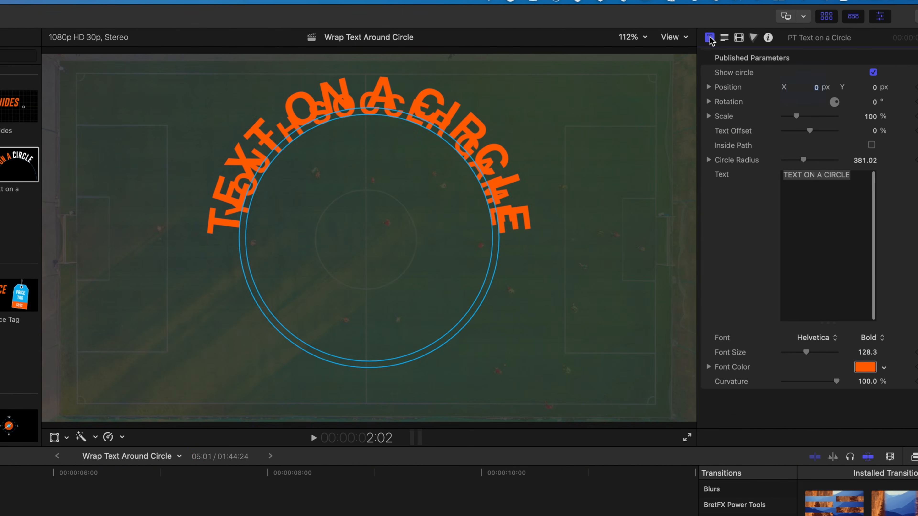
{"action": "left_click", "coordinate": [871, 145]}
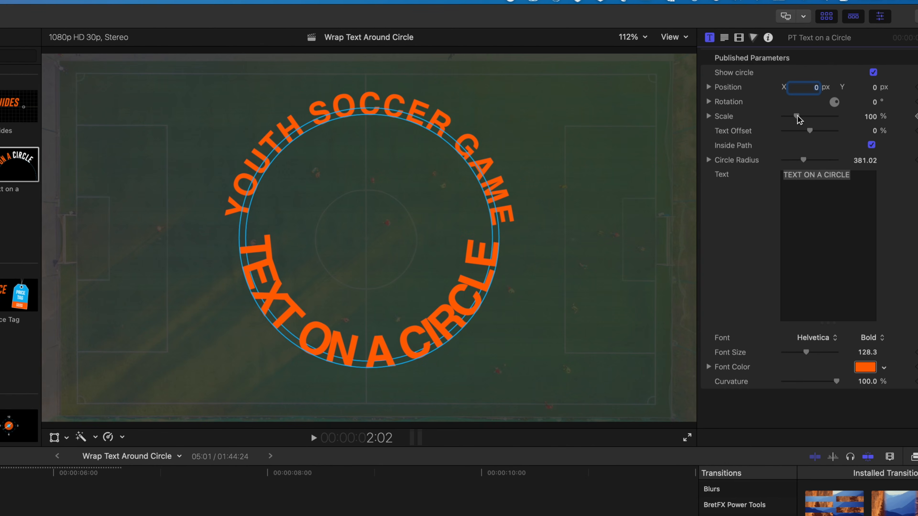
Set the second circular title's scale to 110% and its font size to 86.
{"action": "left_click_drag", "start_coordinate": [798, 115], "coordinate": [800, 115]}
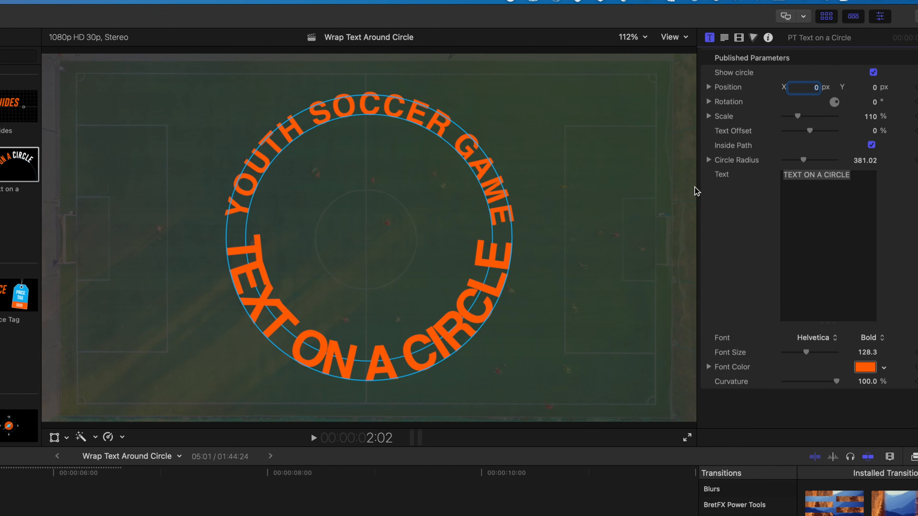
{"action": "left_click_drag", "start_coordinate": [803, 353], "coordinate": [798, 353]}
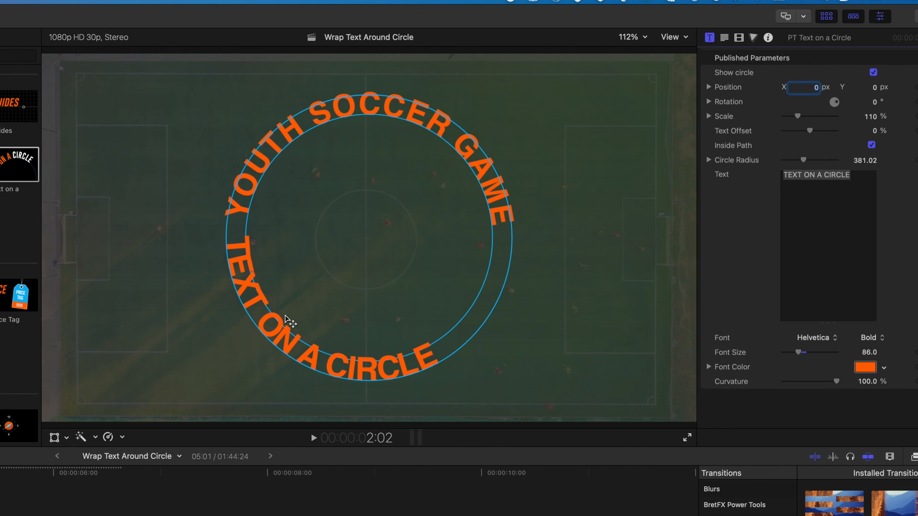
Replace the second title's wording with SATURDAY 13 OCTOBER and set its text offset to 3.56%.
{"action": "left_click_drag", "start_coordinate": [858, 176], "coordinate": [705, 160]}
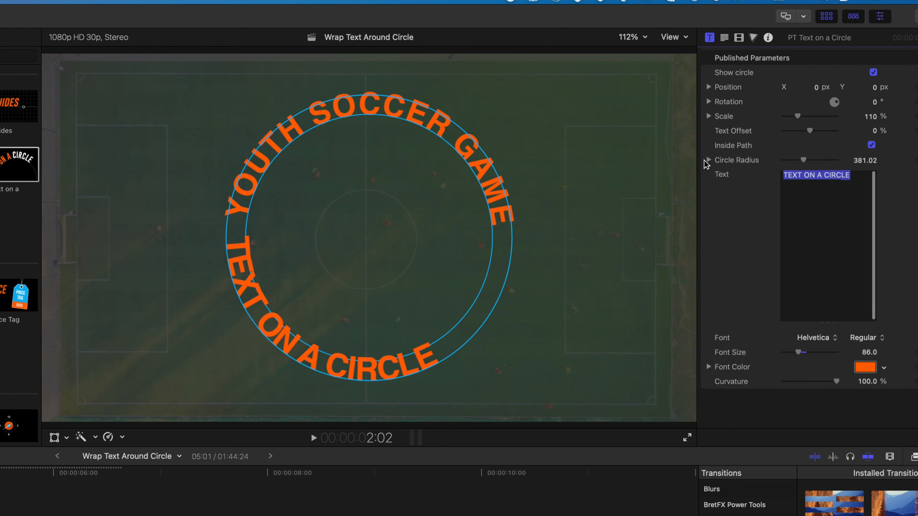
{"action": "type", "text": "S"}
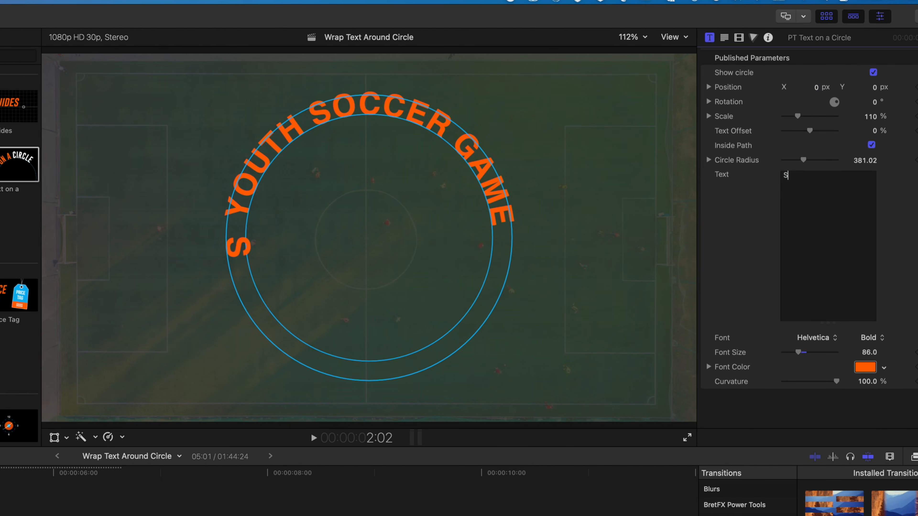
{"action": "type", "text": "ATURDAY 13 OCTOBER"}
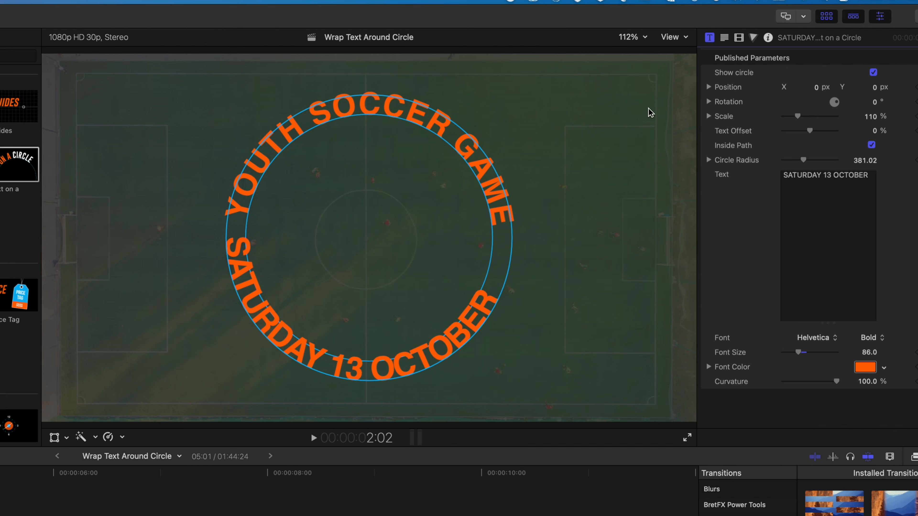
{"action": "left_click_drag", "start_coordinate": [811, 133], "coordinate": [813, 133]}
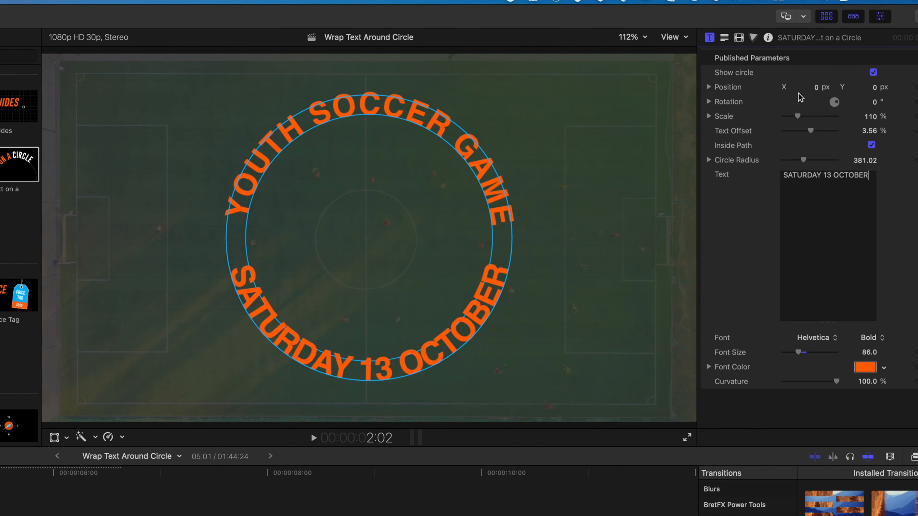
Reduce the SATURDAY 13 OCTOBER title's font size to 72 and set its tracking to 9.98%.
{"action": "left_click", "coordinate": [725, 39]}
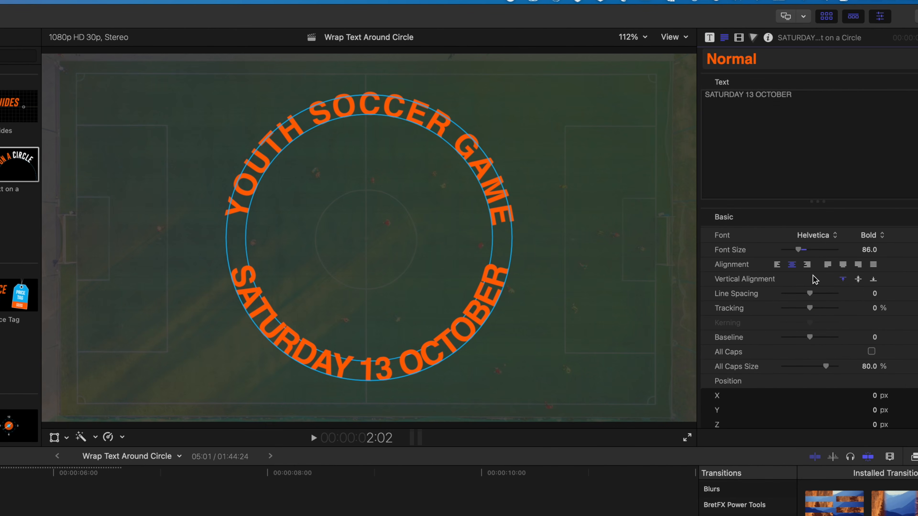
{"action": "left_click_drag", "start_coordinate": [799, 250], "coordinate": [796, 250]}
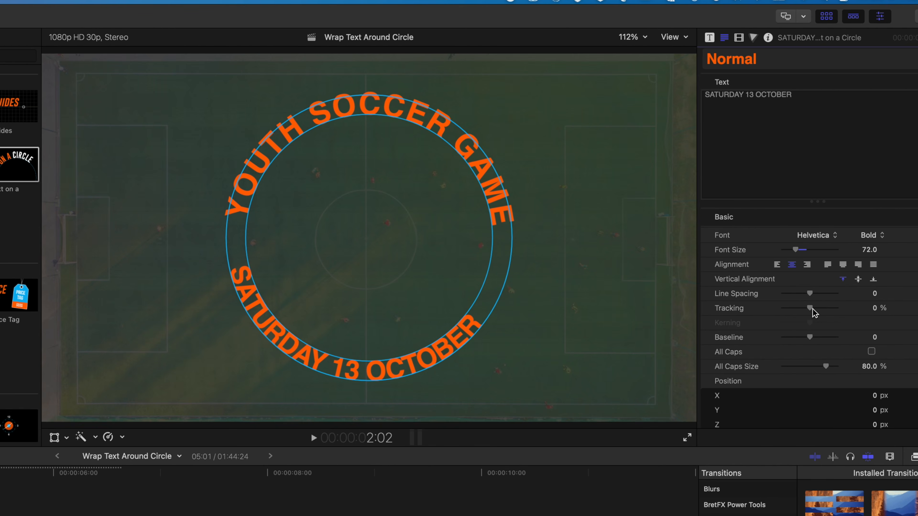
{"action": "left_click_drag", "start_coordinate": [811, 308], "coordinate": [815, 308]}
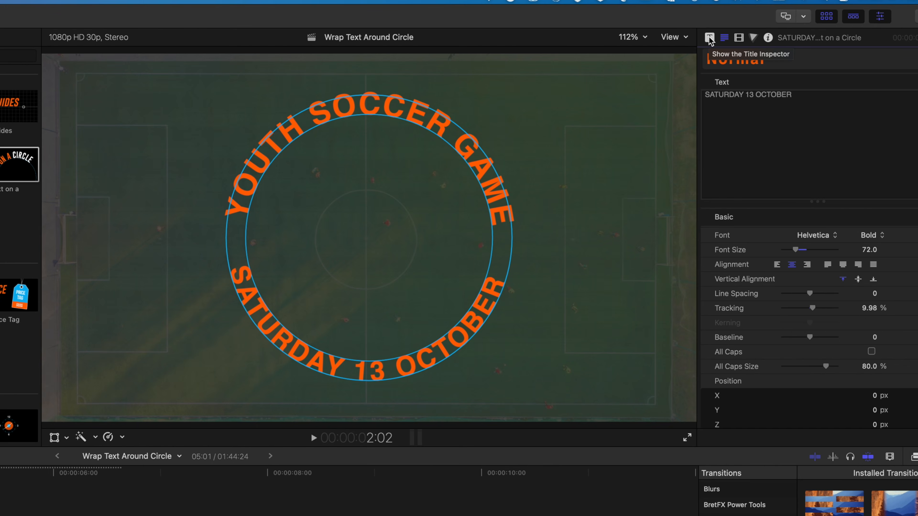
Fine-tune the SATURDAY 13 OCTOBER title's text offset to 3.78%.
{"action": "left_click", "coordinate": [710, 38]}
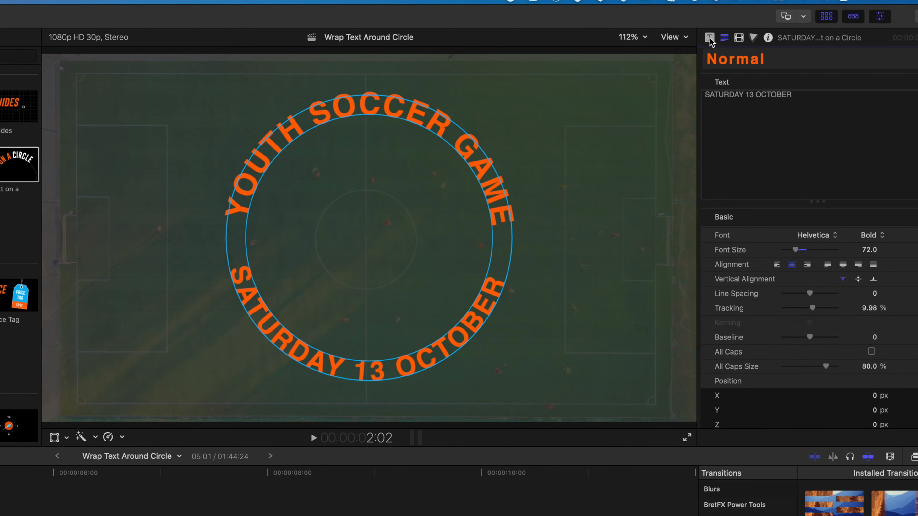
{"action": "left_click", "coordinate": [710, 38]}
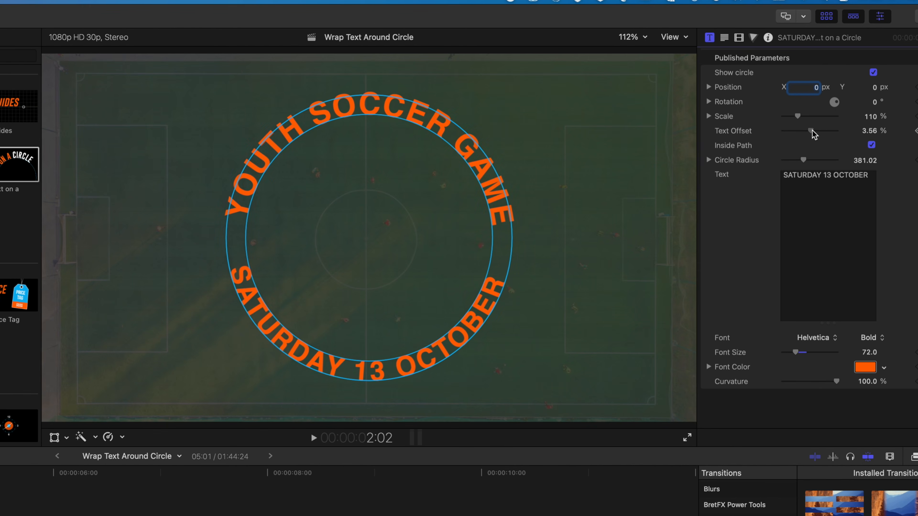
{"action": "left_click_drag", "start_coordinate": [812, 132], "coordinate": [814, 131]}
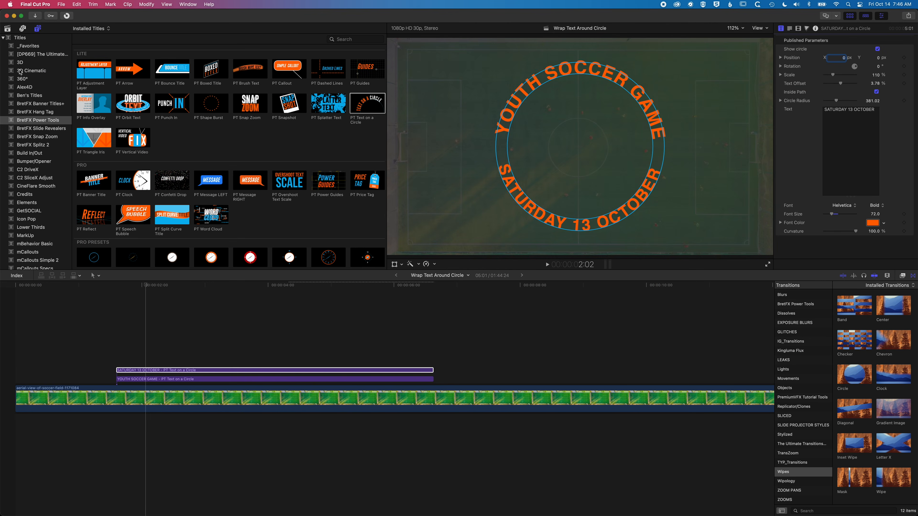
Add the Shapes generator from Elements between the soccer clip and the titles, and trim it to end with the titles.
{"action": "scroll", "coordinate": [20, 72], "scroll_direction": "down", "scroll_amount": 15}
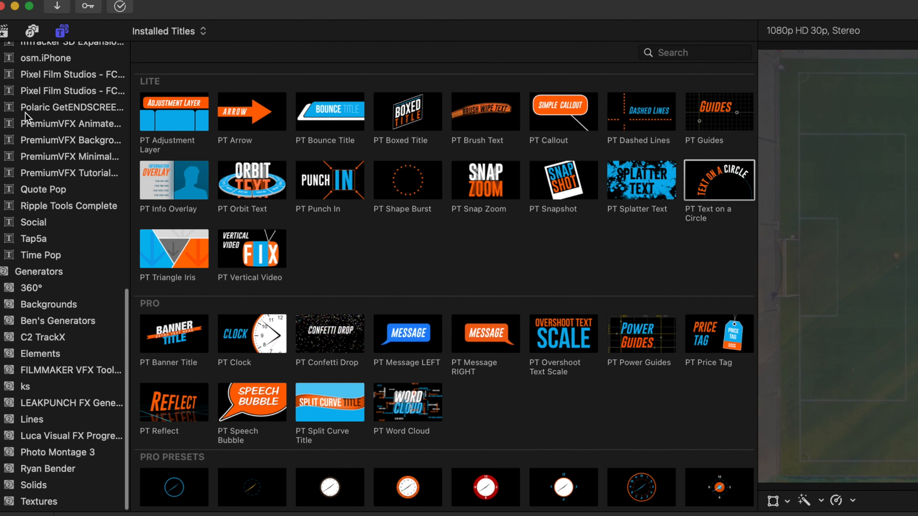
{"action": "left_click", "coordinate": [57, 358]}
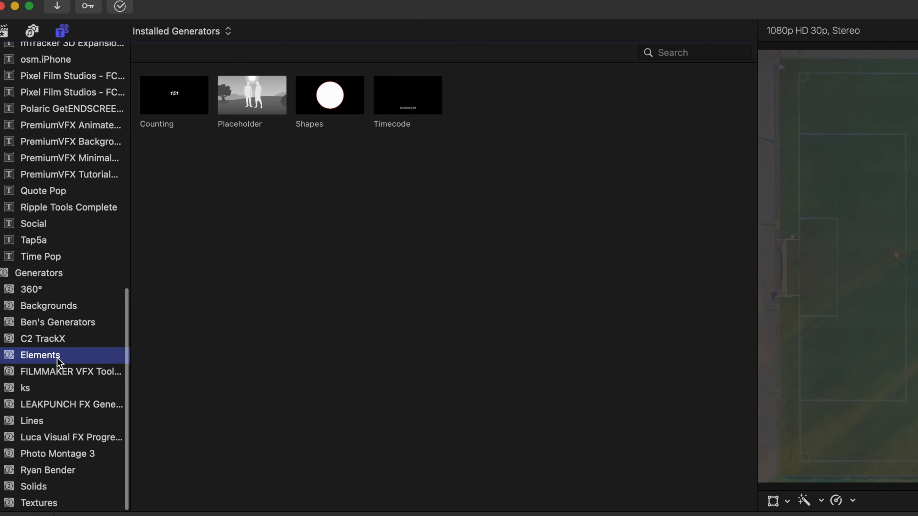
{"action": "left_click", "coordinate": [324, 103]}
{"action": "left_click_drag", "start_coordinate": [324, 103], "coordinate": [119, 370]}
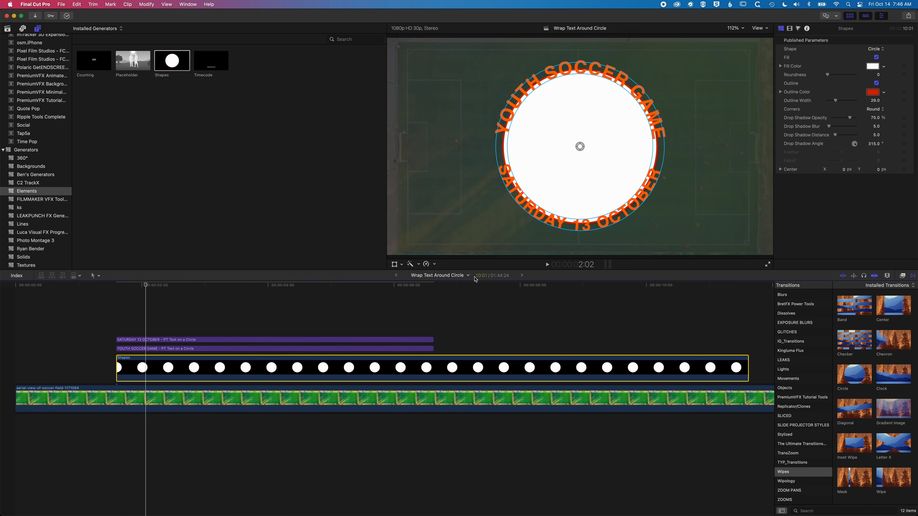
{"action": "left_click_drag", "start_coordinate": [415, 285], "coordinate": [429, 286]}
{"action": "left_click_drag", "start_coordinate": [748, 365], "coordinate": [433, 361]}
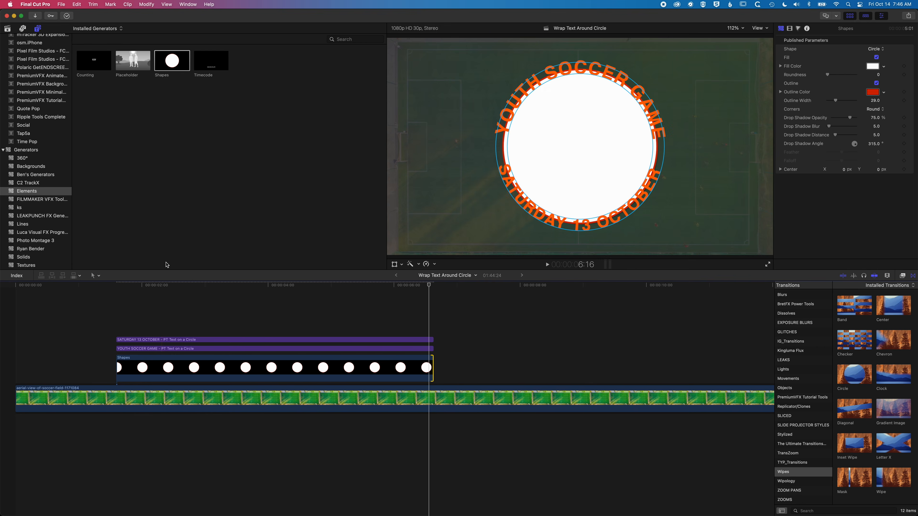
Turn off the circle shape's fill and set its outline width to 51.95.
{"action": "left_click", "coordinate": [136, 286]}
{"action": "left_click", "coordinate": [141, 368]}
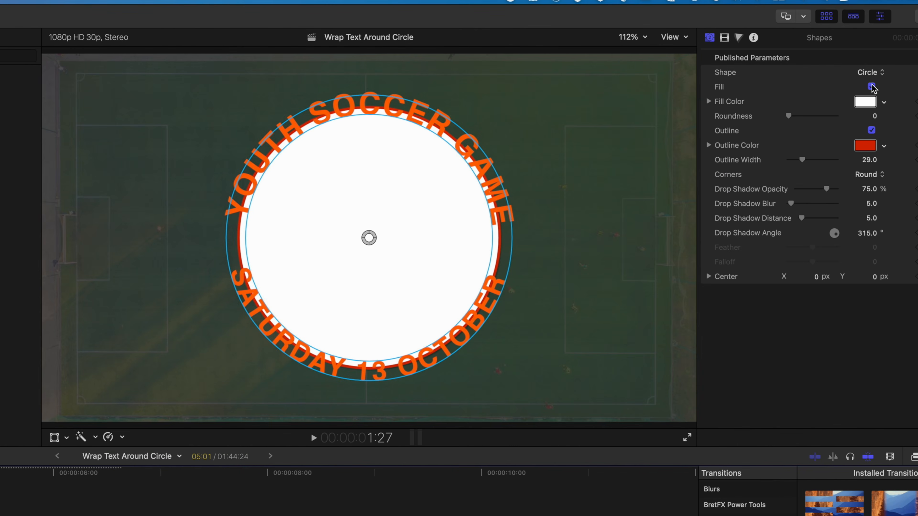
{"action": "left_click", "coordinate": [871, 86]}
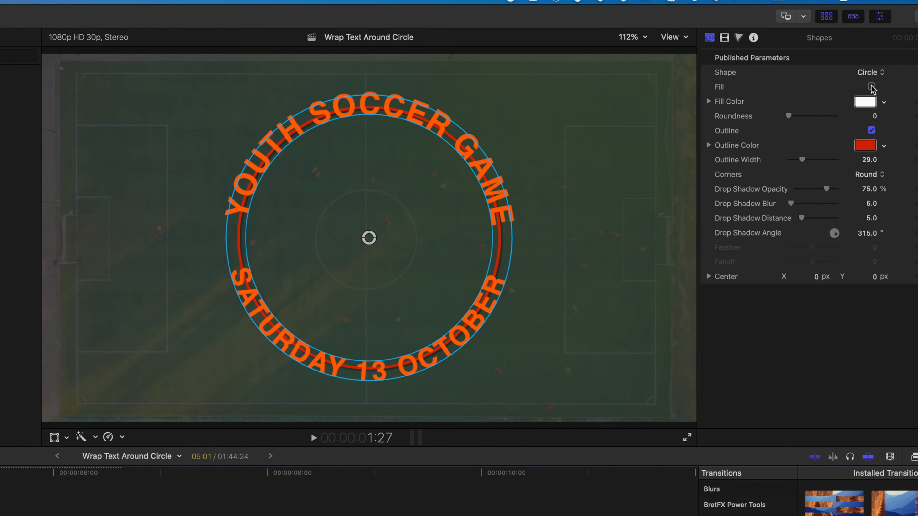
{"action": "left_click_drag", "start_coordinate": [804, 161], "coordinate": [814, 163]}
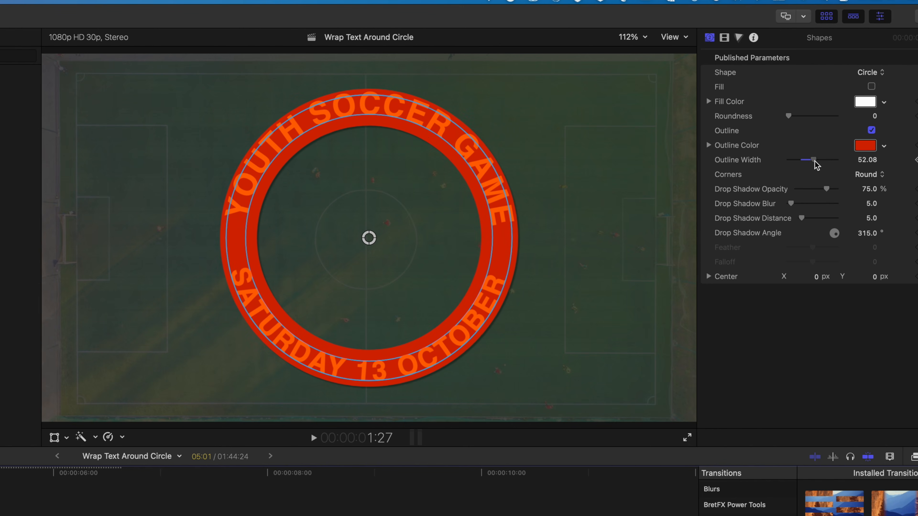
Change the circle shape's outline color to a dark teal blue.
{"action": "left_click", "coordinate": [884, 146]}
{"action": "left_click_drag", "start_coordinate": [881, 170], "coordinate": [877, 222]}
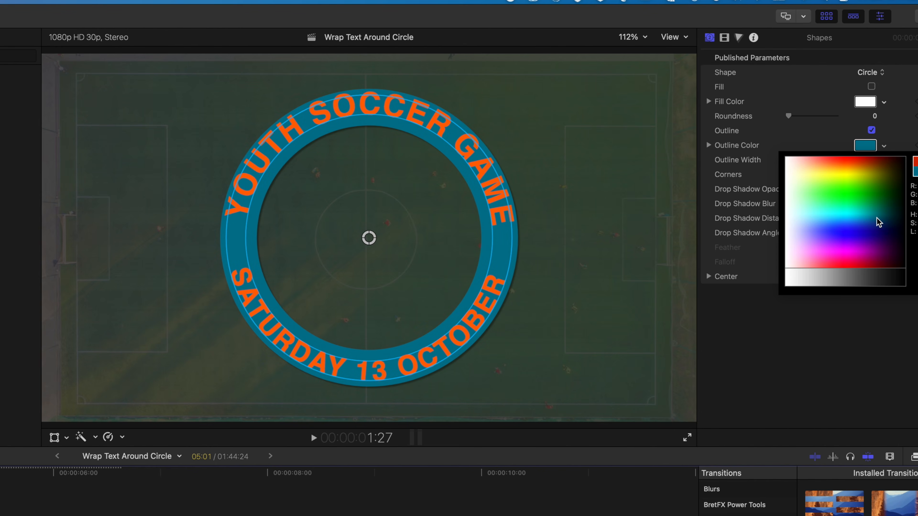
{"action": "left_click", "coordinate": [877, 218]}
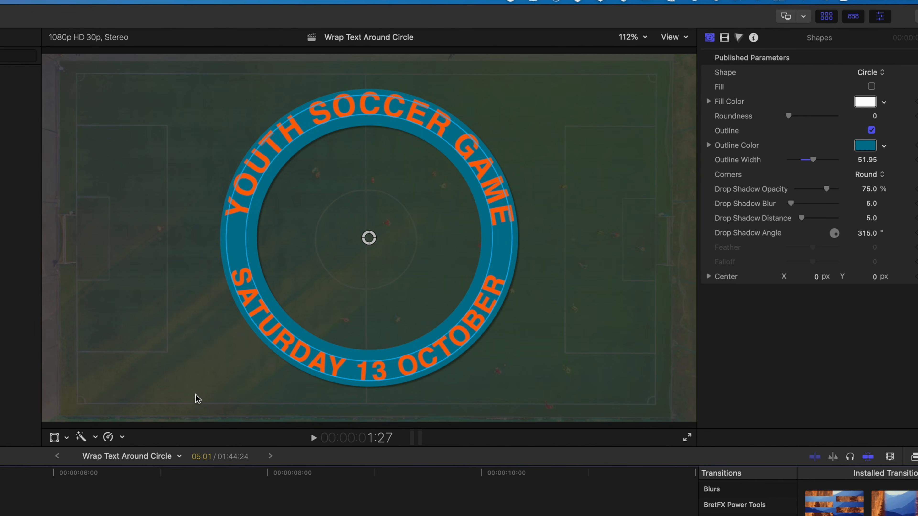
Scale the whole circle shape up slightly so the ring frames both lines of text evenly.
{"action": "left_click", "coordinate": [724, 38]}
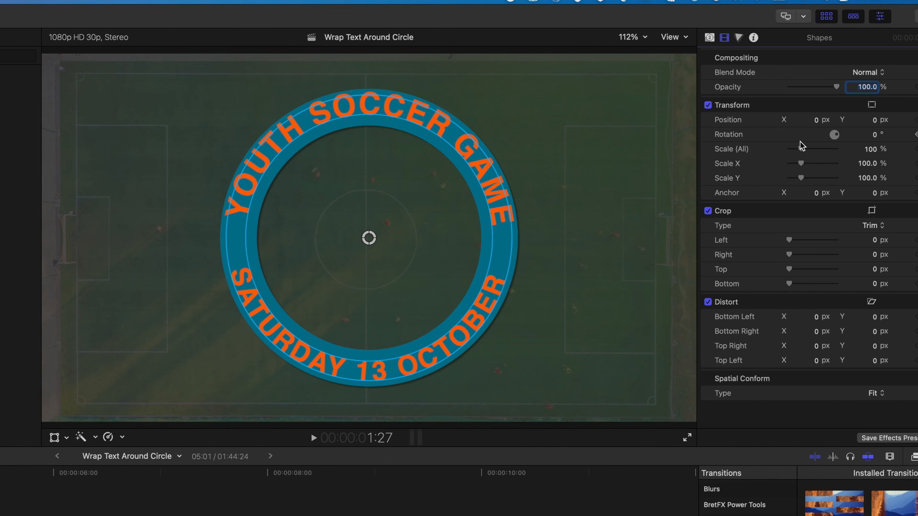
{"action": "left_click_drag", "start_coordinate": [801, 149], "coordinate": [802, 150]}
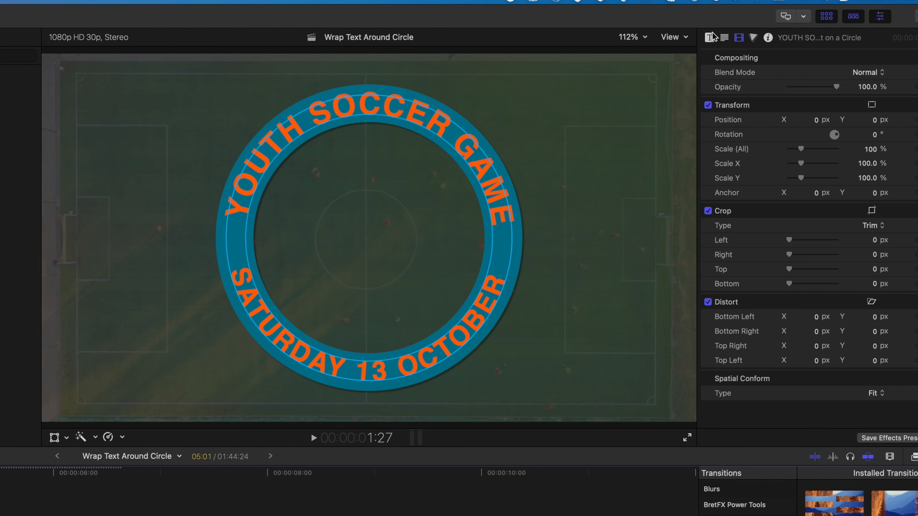
Change the font color of both the YOUTH SOCCER GAME and SATURDAY 13 OCTOBER titles to white.
{"action": "left_click", "coordinate": [709, 37]}
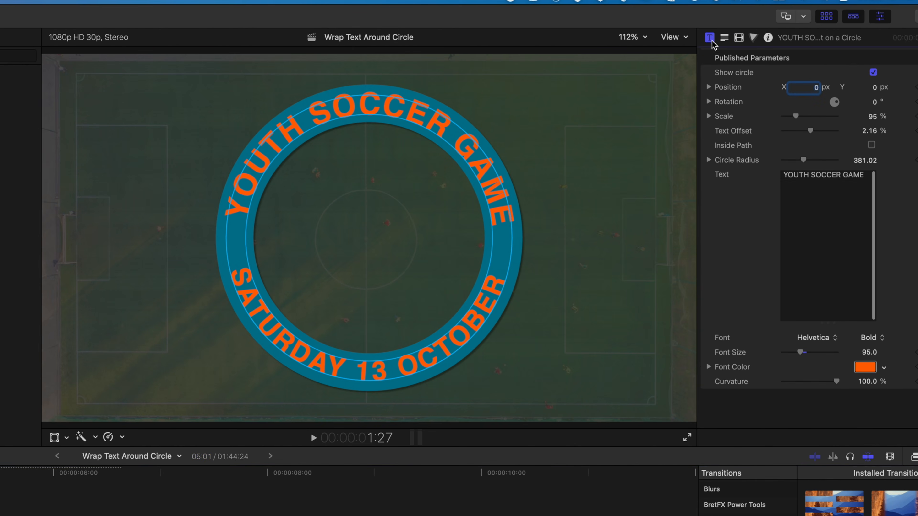
{"action": "left_click", "coordinate": [884, 368]}
{"action": "left_click_drag", "start_coordinate": [831, 383], "coordinate": [790, 387]}
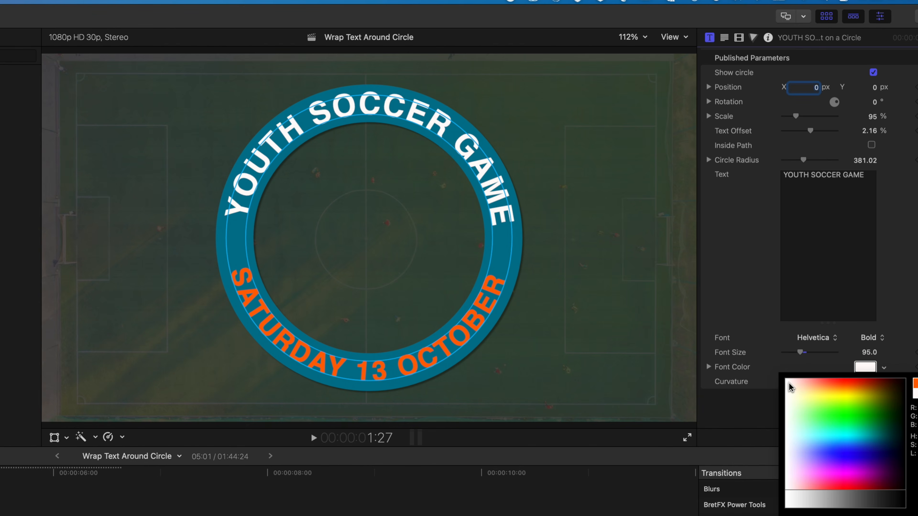
{"action": "left_click", "coordinate": [788, 382]}
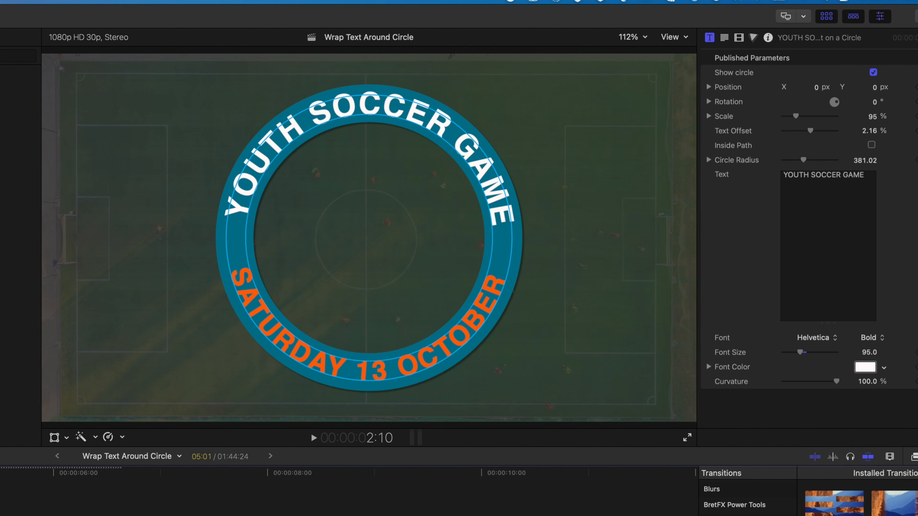
{"action": "left_click", "coordinate": [378, 325]}
{"action": "left_click", "coordinate": [885, 368]}
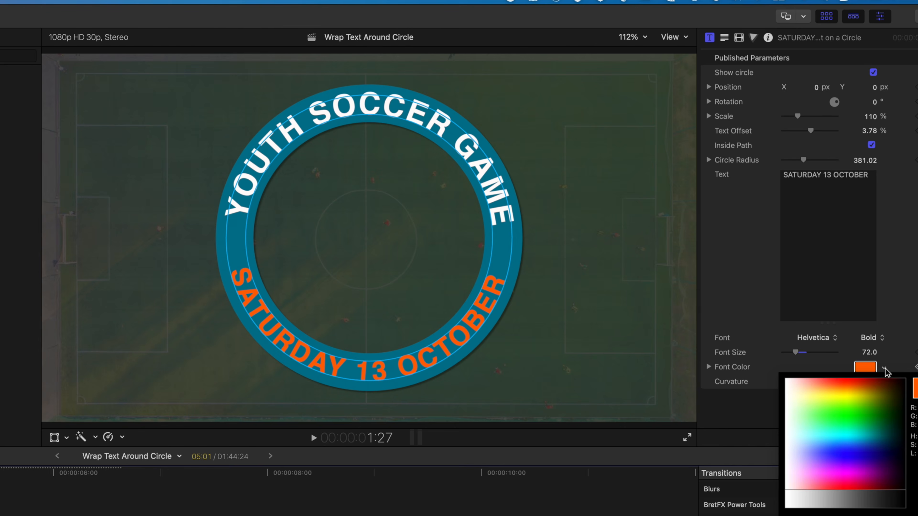
{"action": "left_click", "coordinate": [788, 382]}
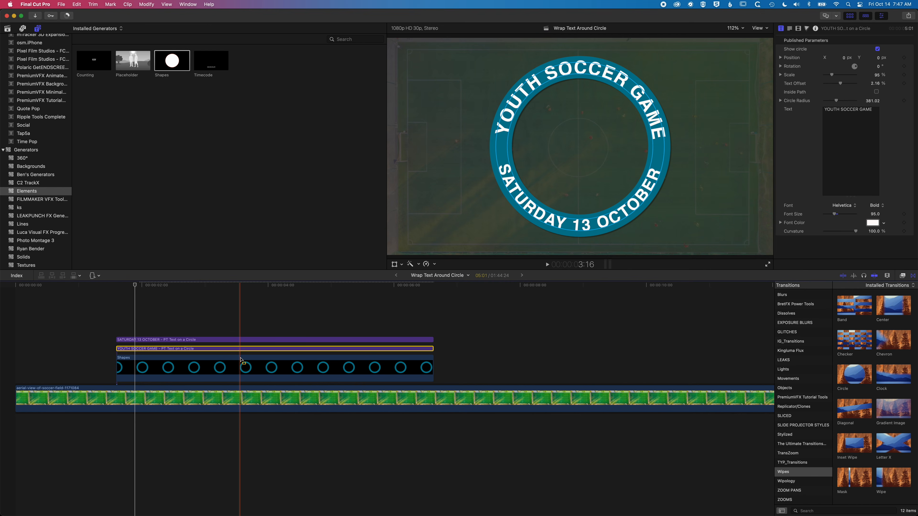
{"action": "key", "text": "v"}
{"action": "key", "text": "v"}
{"action": "key", "text": "v"}
{"action": "key", "text": "v"}
{"action": "key", "text": "alt+super+s"}
{"action": "key", "text": "alt+super+s"}
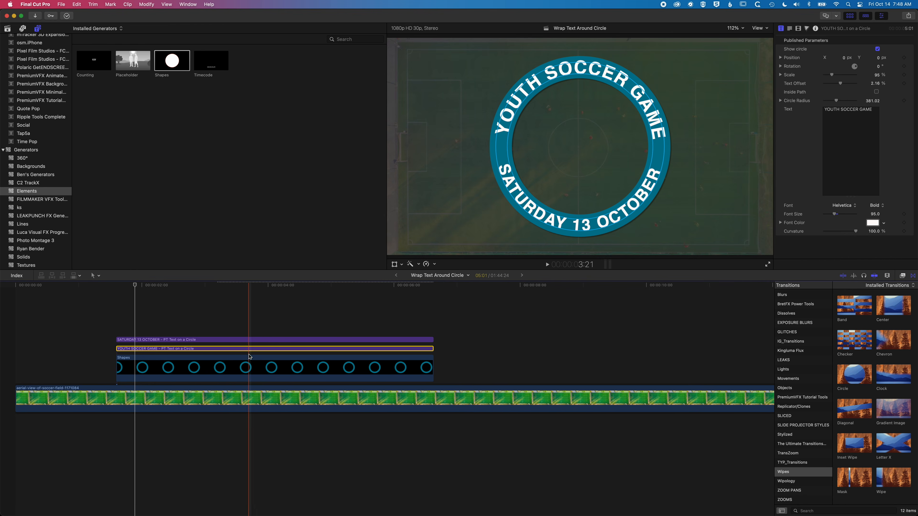
Combine the YOUTH SOCCER GAME title and the circle shape into a compound clip named Wrap Text Around Circle Clip in event 2022-10-14.
{"action": "left_click", "coordinate": [250, 368]}
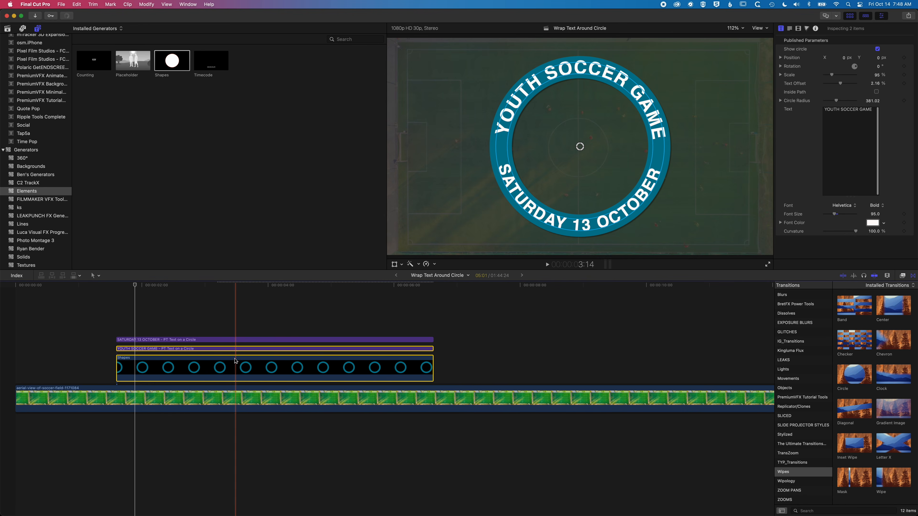
{"action": "left_click", "coordinate": [58, 3]}
{"action": "mouse_move", "coordinate": [119, 15]}
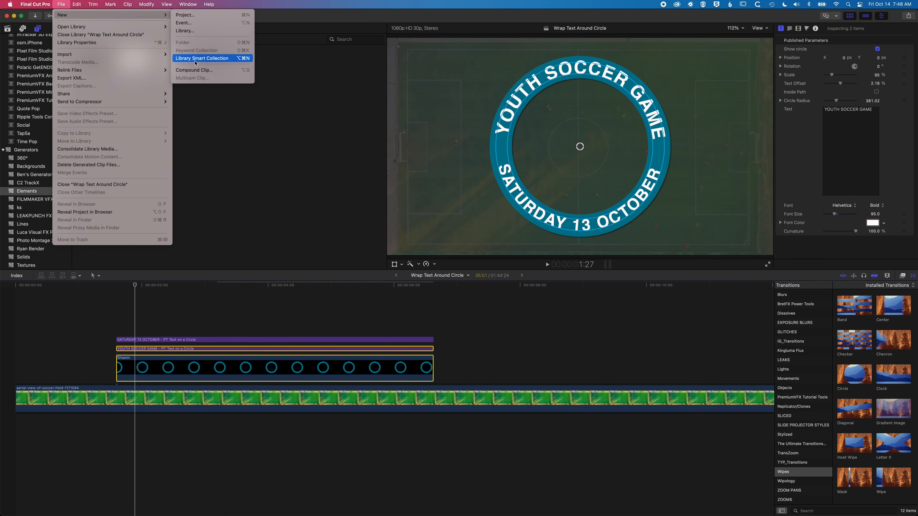
{"action": "left_click", "coordinate": [198, 69]}
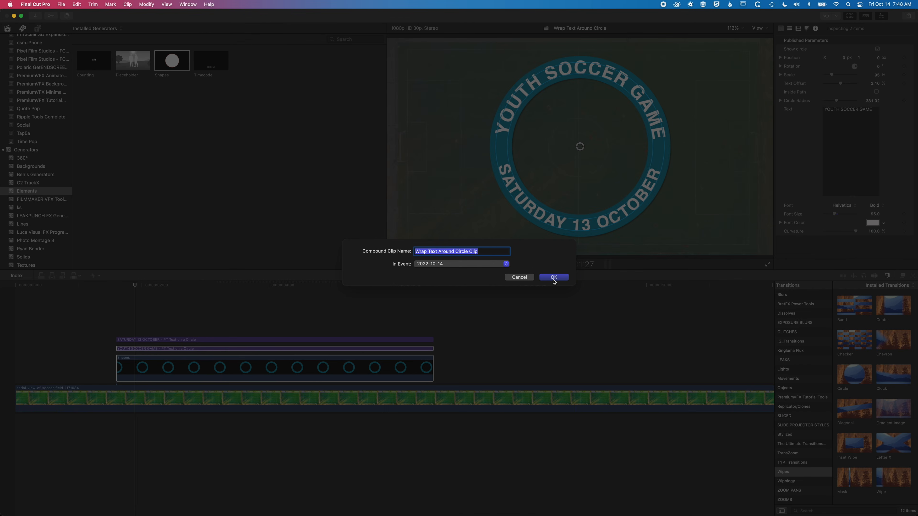
{"action": "left_click", "coordinate": [553, 277]}
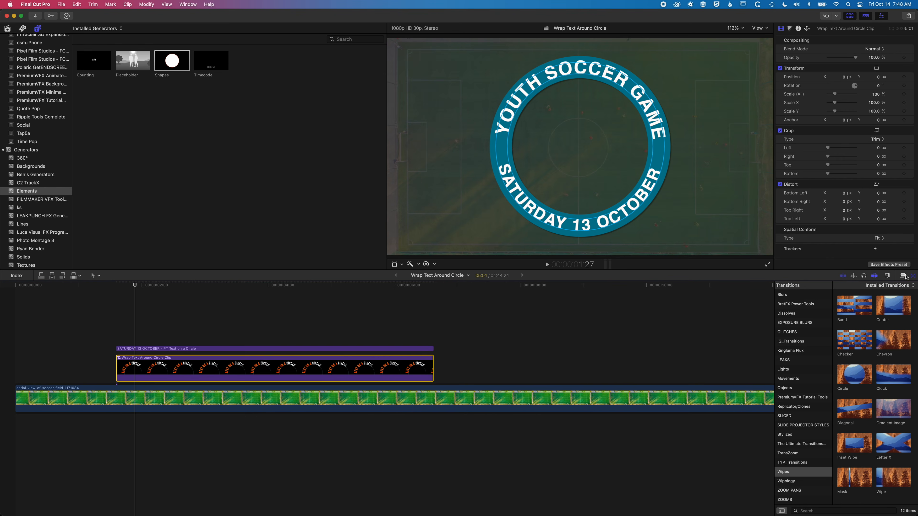
Add the Clock wipe transition to both ends of the Wrap Text Around Circle Clip compound clip.
{"action": "left_click", "coordinate": [914, 276]}
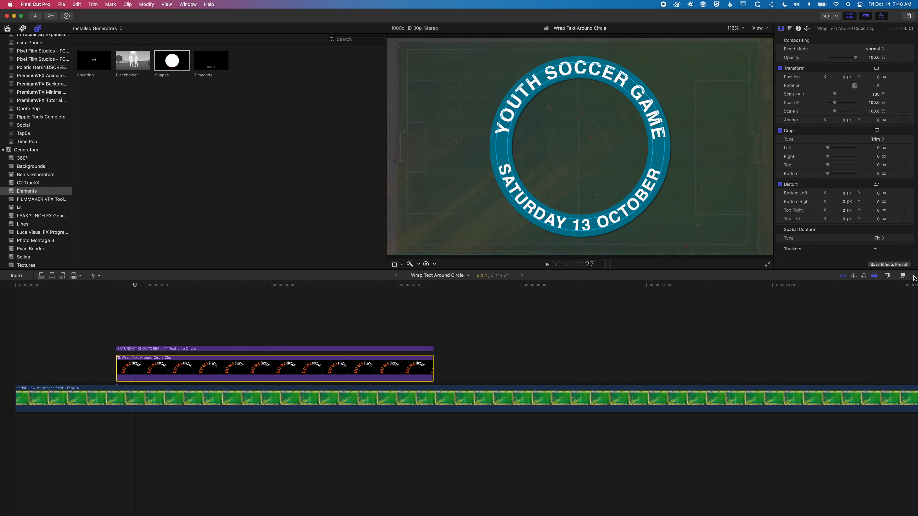
{"action": "left_click", "coordinate": [914, 277]}
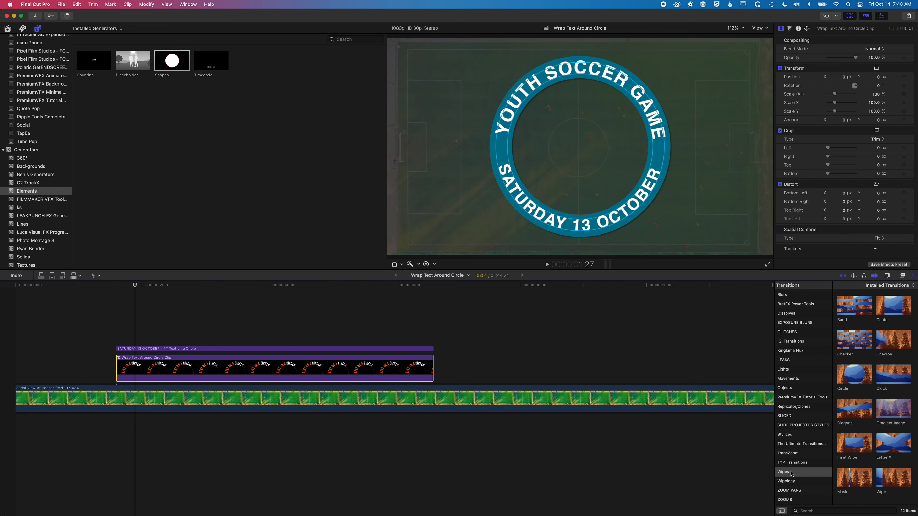
{"action": "scroll", "coordinate": [799, 415], "scroll_direction": "up", "scroll_amount": 1}
{"action": "scroll", "coordinate": [802, 491], "scroll_direction": "down", "scroll_amount": 1}
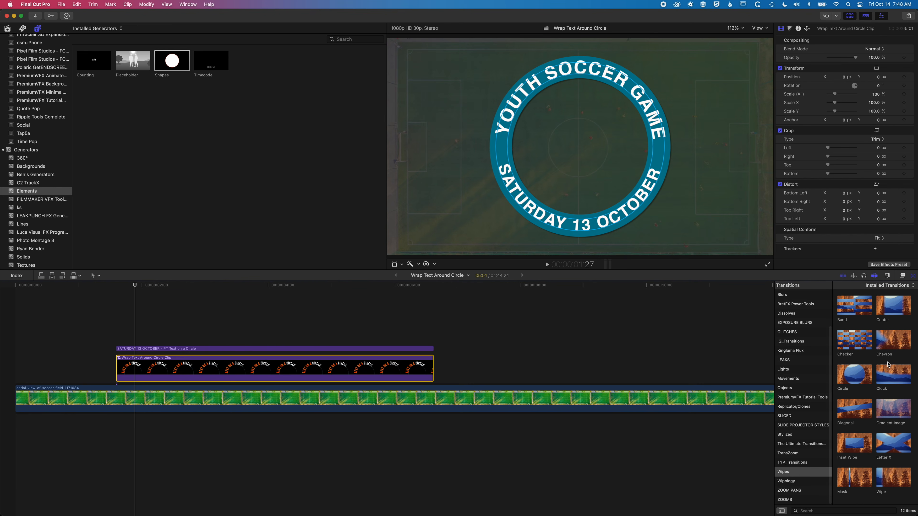
{"action": "left_click", "coordinate": [894, 375]}
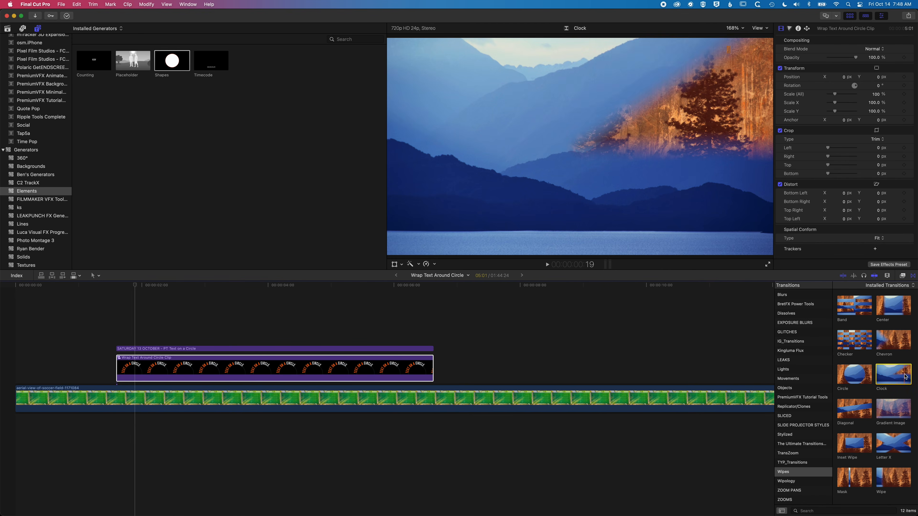
{"action": "left_click_drag", "start_coordinate": [896, 376], "coordinate": [391, 368]}
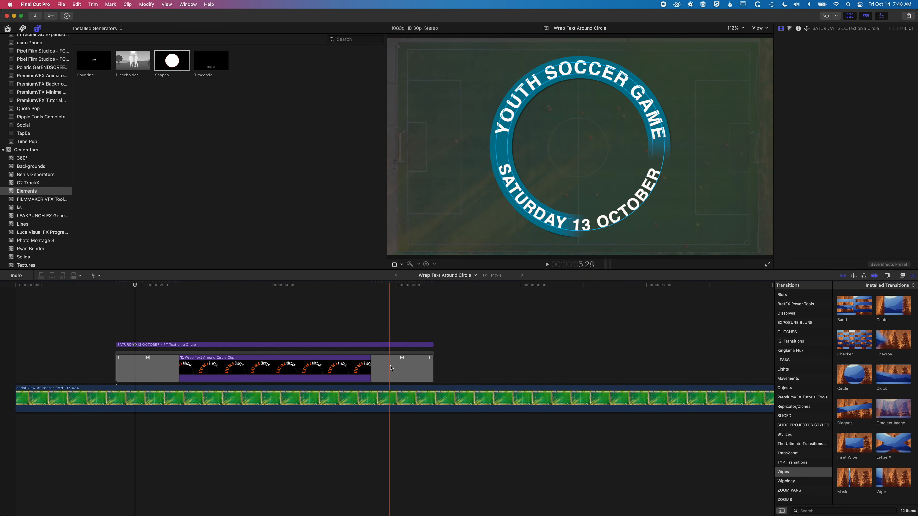
{"action": "key", "text": "super+4"}
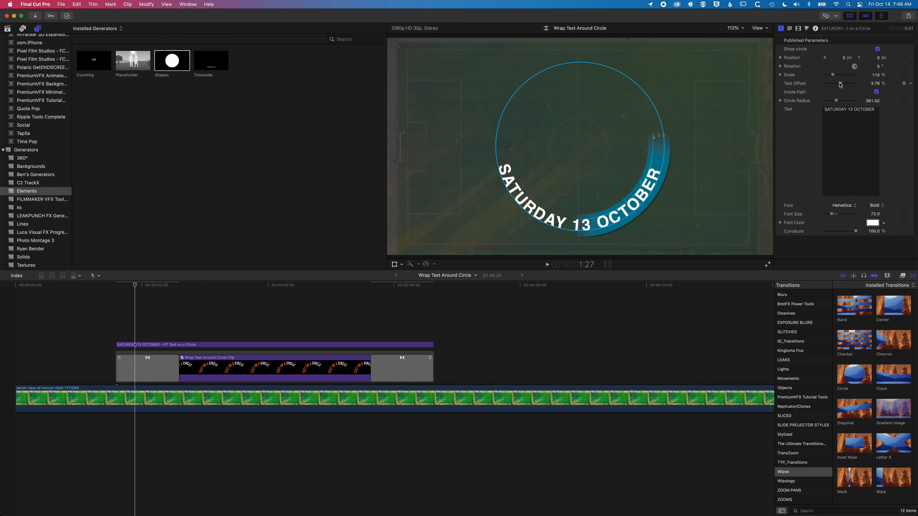
Set the edge border of the compound clip's opening Clock transition to 4.0 and play the result.
{"action": "left_click", "coordinate": [158, 372]}
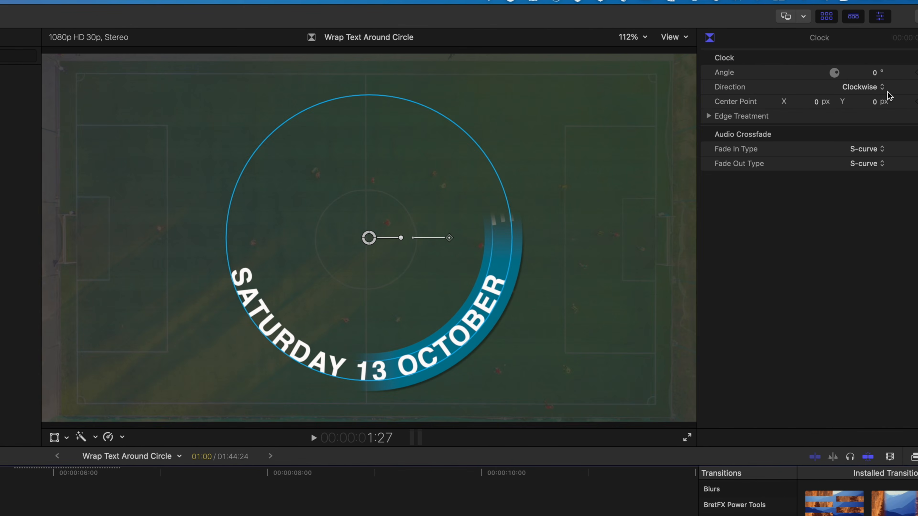
{"action": "left_click", "coordinate": [710, 116]}
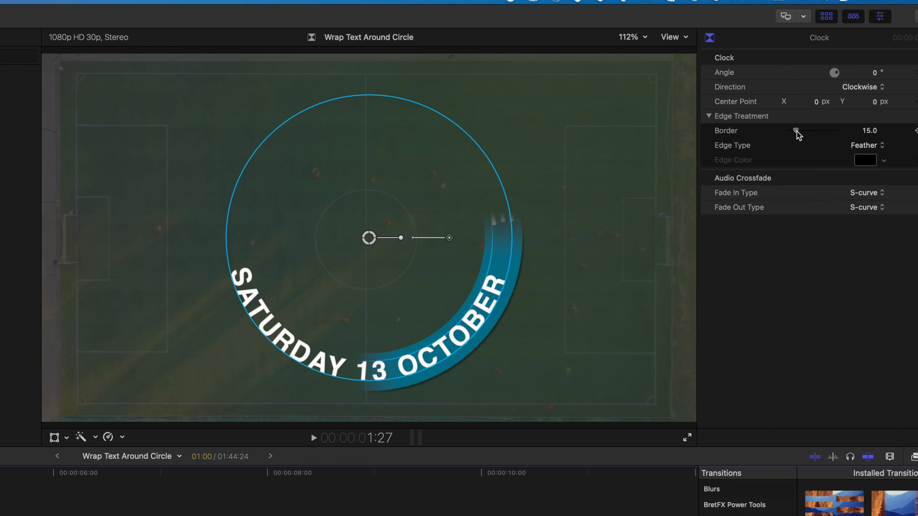
{"action": "left_click_drag", "start_coordinate": [798, 135], "coordinate": [791, 132]}
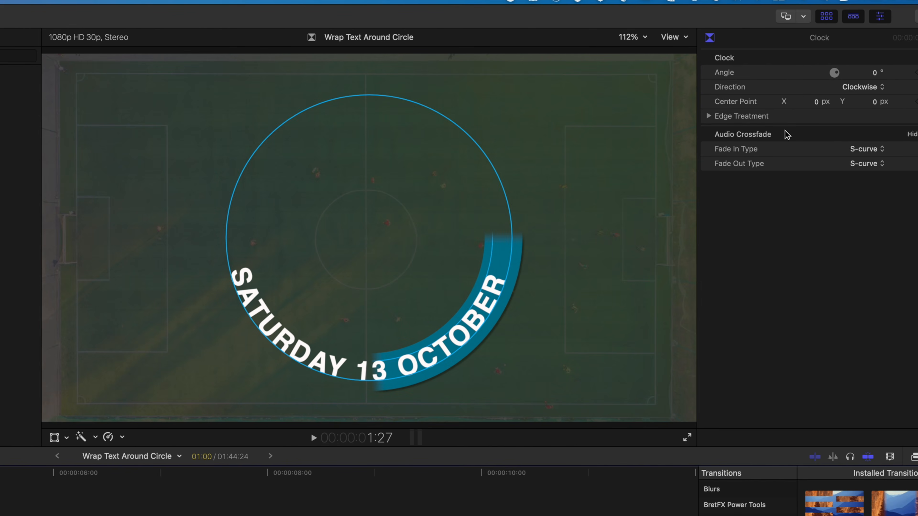
{"action": "left_click", "coordinate": [708, 116]}
{"action": "left_click_drag", "start_coordinate": [792, 131], "coordinate": [790, 129]}
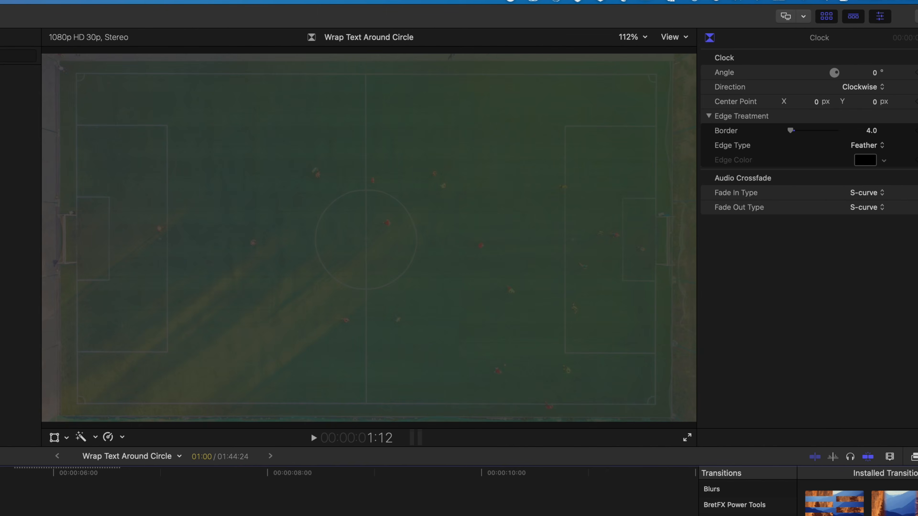
{"action": "key", "text": "space"}
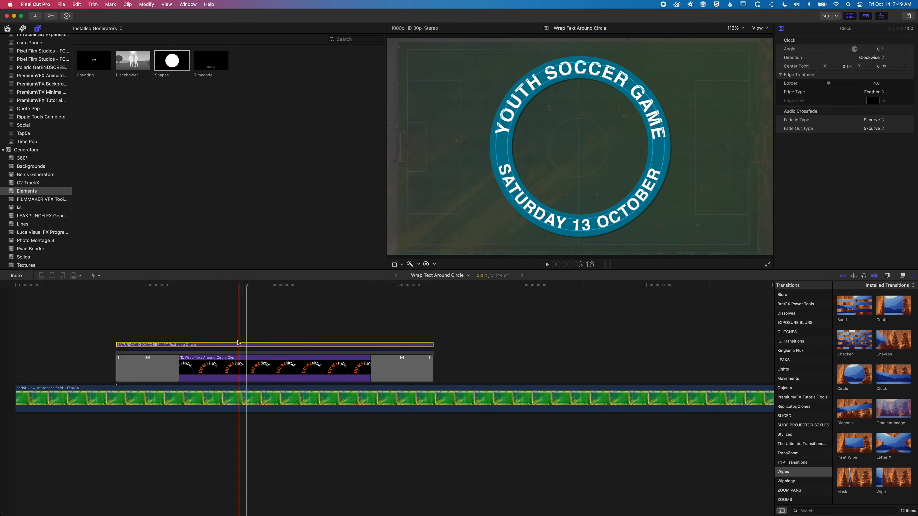
Add Clock transitions to both ends of the SATURDAY 13 OCTOBER title, trim its start to a 4:16 duration, and play it.
{"action": "left_click", "coordinate": [239, 344]}
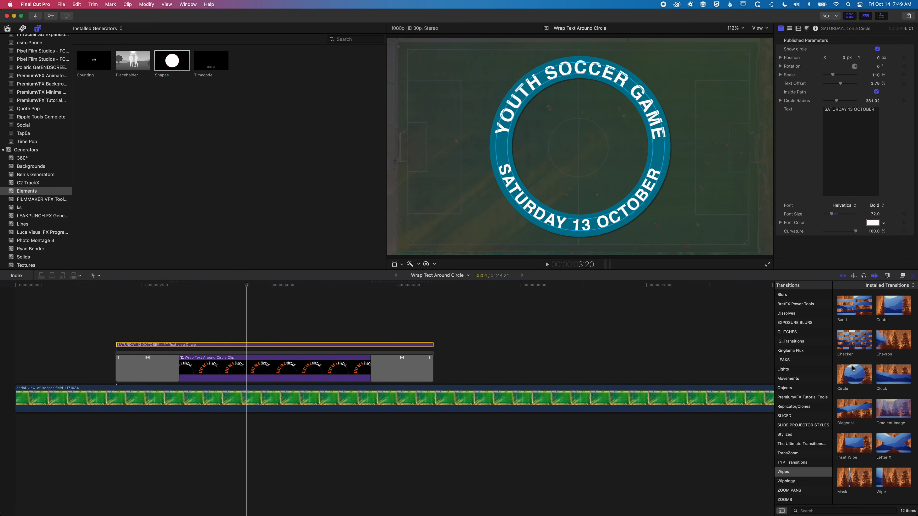
{"action": "left_click_drag", "start_coordinate": [852, 368], "coordinate": [345, 337]}
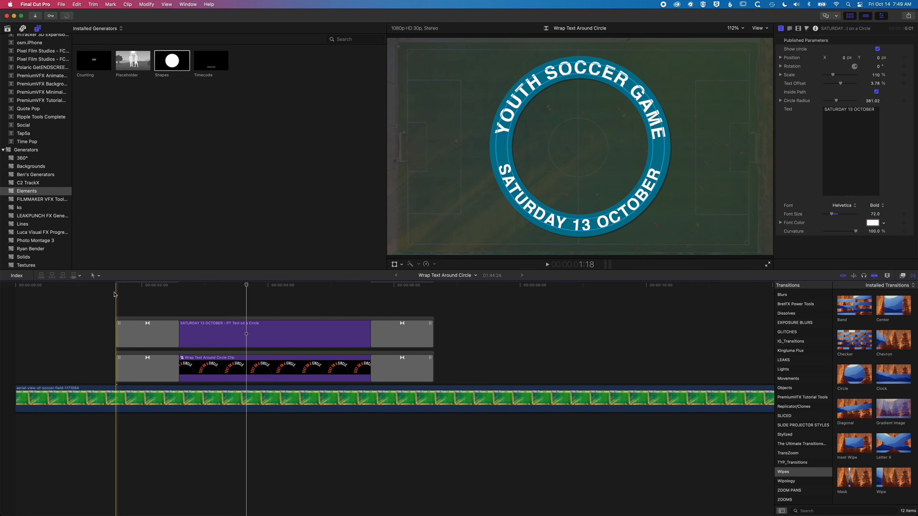
{"action": "left_click_drag", "start_coordinate": [153, 326], "coordinate": [181, 328]}
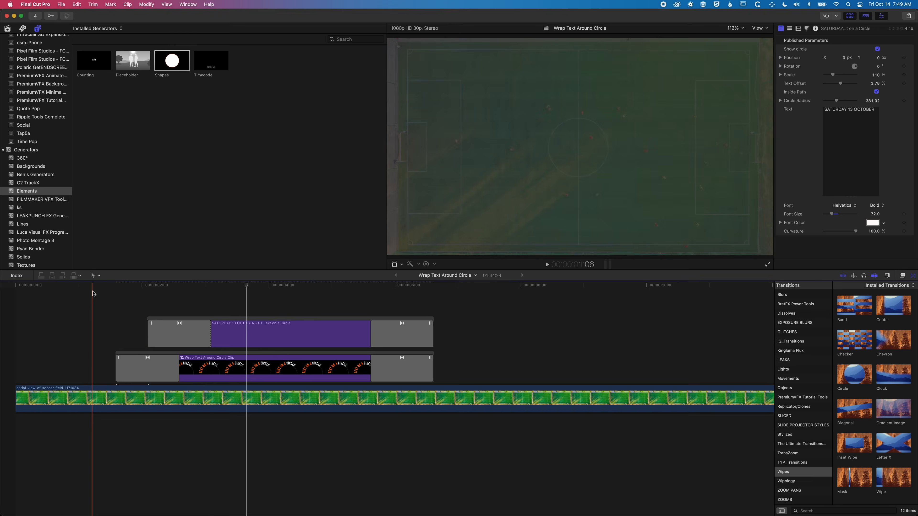
{"action": "left_click", "coordinate": [106, 288]}
{"action": "key", "text": "space"}
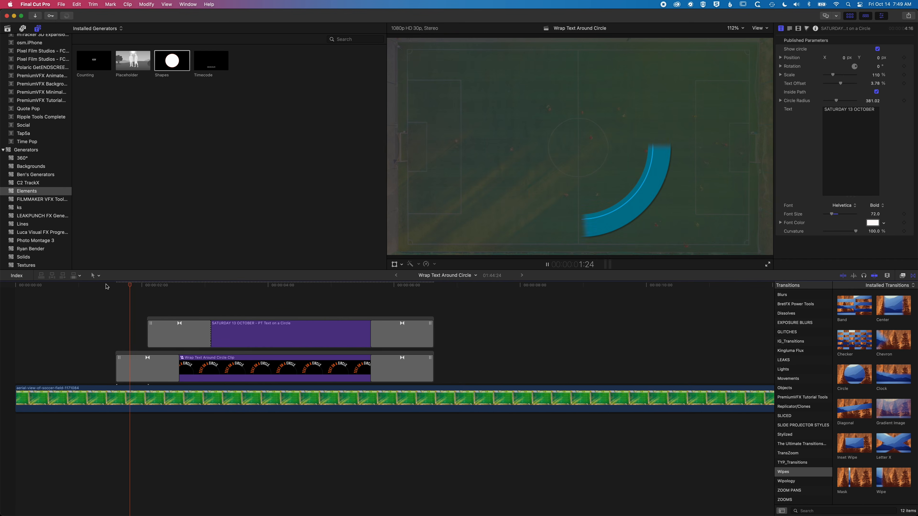
{"action": "key", "text": "space"}
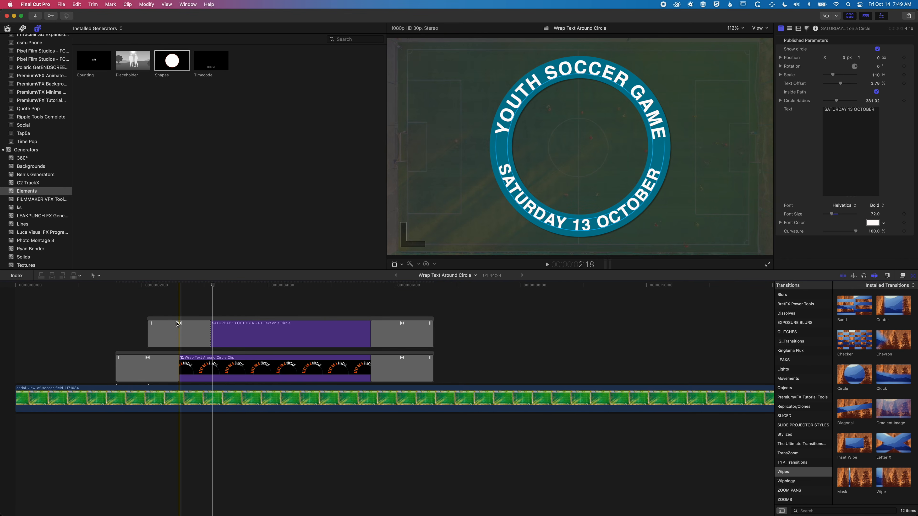
Trim the start of the SATURDAY 13 OCTOBER title further to a 4:09 duration and play it back.
{"action": "left_click_drag", "start_coordinate": [178, 325], "coordinate": [193, 325]}
{"action": "key", "text": "space"}
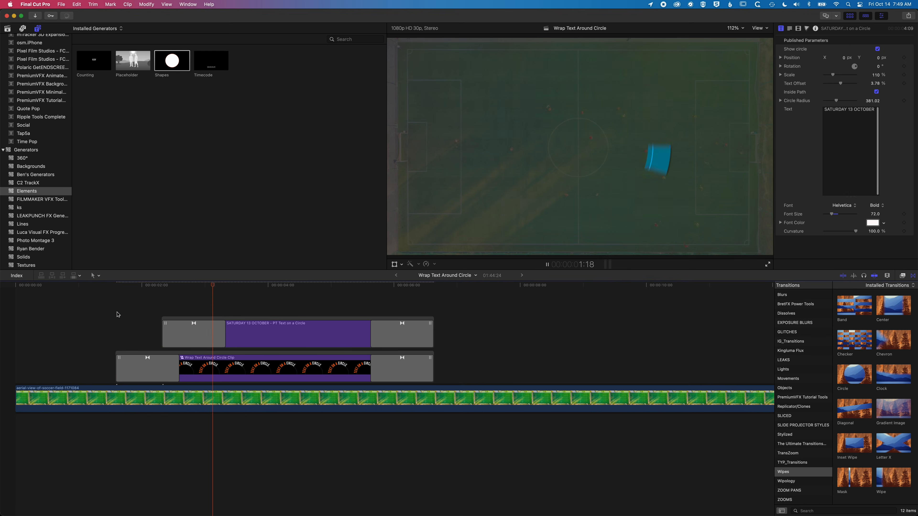
{"action": "key", "text": "space"}
Set the SATURDAY 13 OCTOBER title's opening Clock transition to Counterclockwise and lengthen it to 1:14.
{"action": "left_click", "coordinate": [192, 337]}
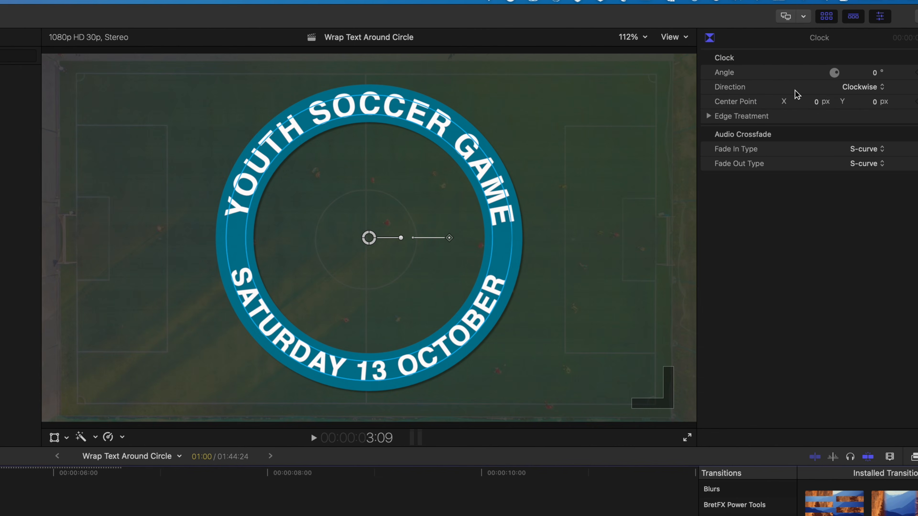
{"action": "left_click", "coordinate": [868, 58]}
{"action": "left_click", "coordinate": [875, 102]}
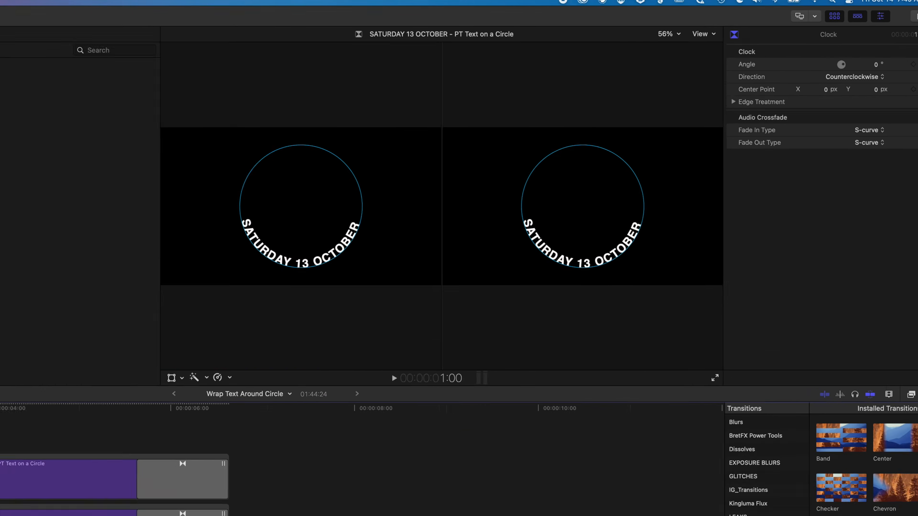
{"action": "left_click_drag", "start_coordinate": [227, 331], "coordinate": [255, 331]}
{"action": "key", "text": "space"}
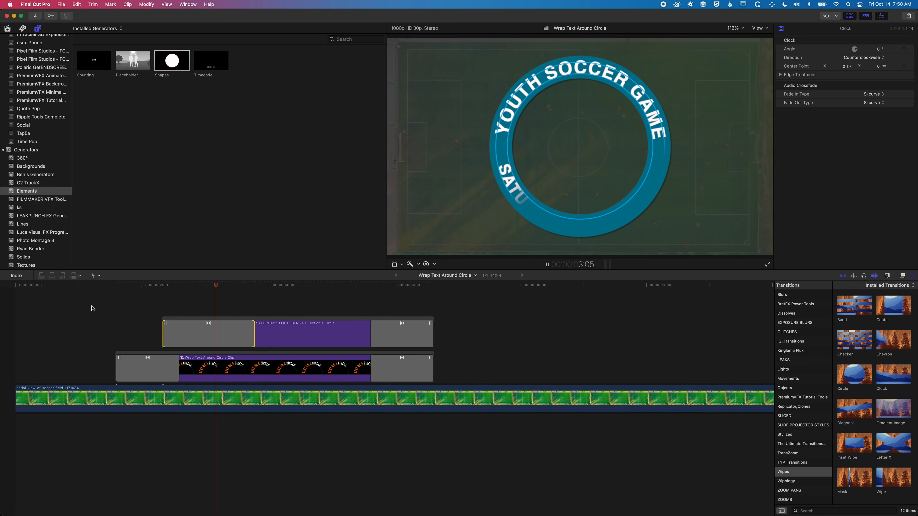
{"action": "key", "text": "space"}
Set the SATURDAY 13 OCTOBER title's text offset to 4.13% and hide its guide circle.
{"action": "left_click", "coordinate": [279, 330]}
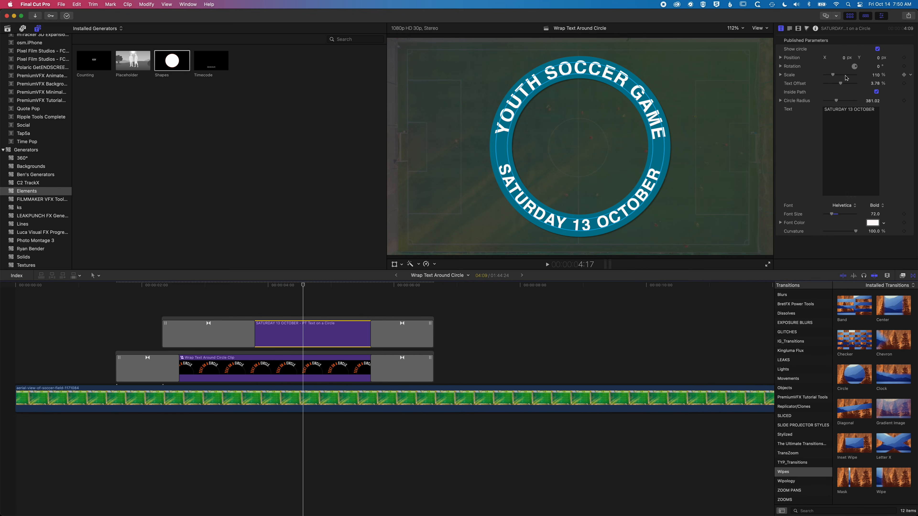
{"action": "left_click_drag", "start_coordinate": [841, 86], "coordinate": [842, 85]}
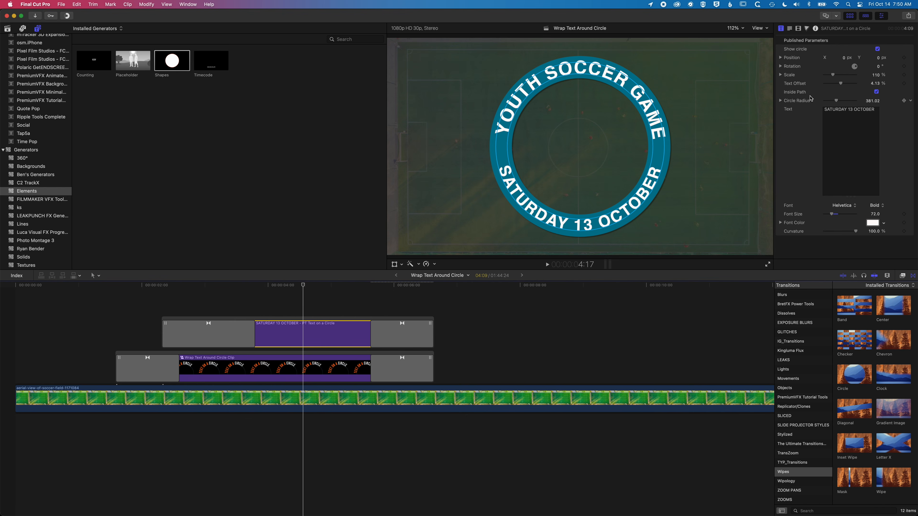
{"action": "left_click", "coordinate": [878, 49]}
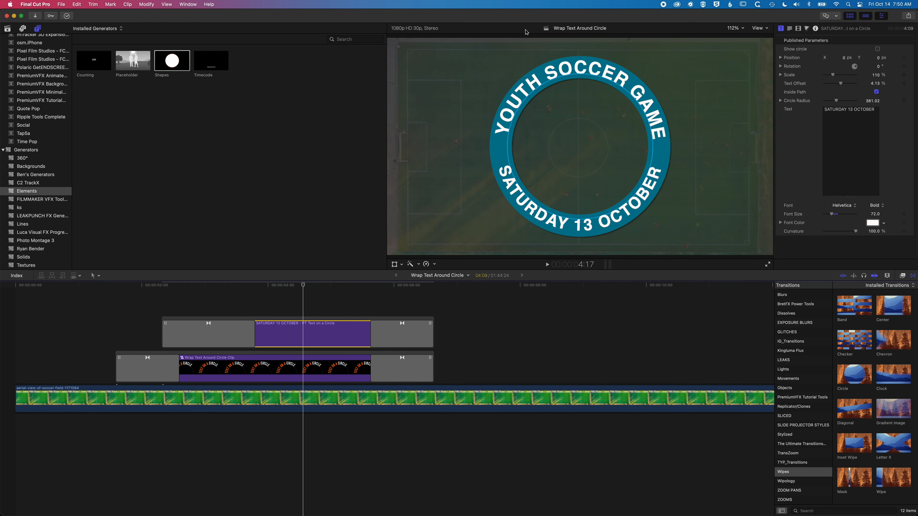
Hide the guide circle of the YOUTH SOCCER GAME title inside the compound clip and return to the main project.
{"action": "left_click", "coordinate": [303, 370]}
{"action": "double_click", "coordinate": [304, 369]}
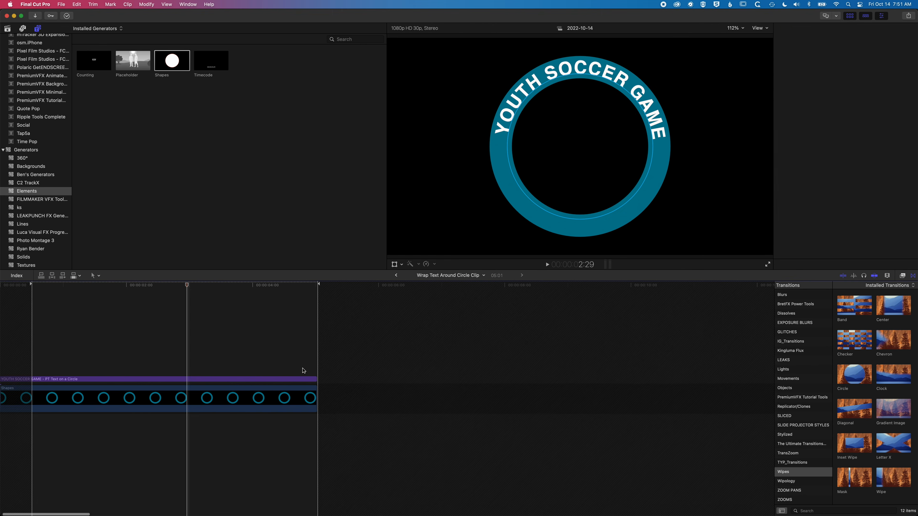
{"action": "left_click", "coordinate": [302, 379]}
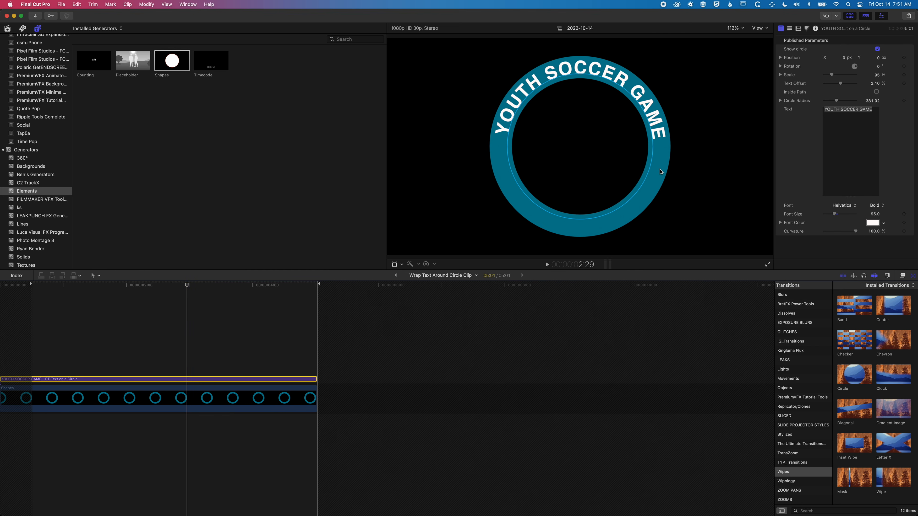
{"action": "left_click", "coordinate": [878, 49]}
{"action": "left_click", "coordinate": [395, 275]}
Play back the badge animation from just before the ring appears to review it.
{"action": "left_click", "coordinate": [93, 287]}
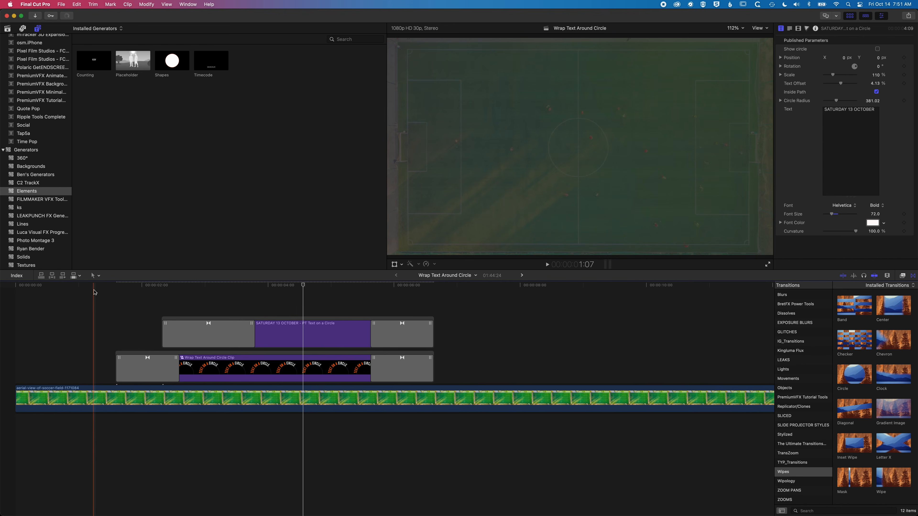
{"action": "key", "text": "space"}
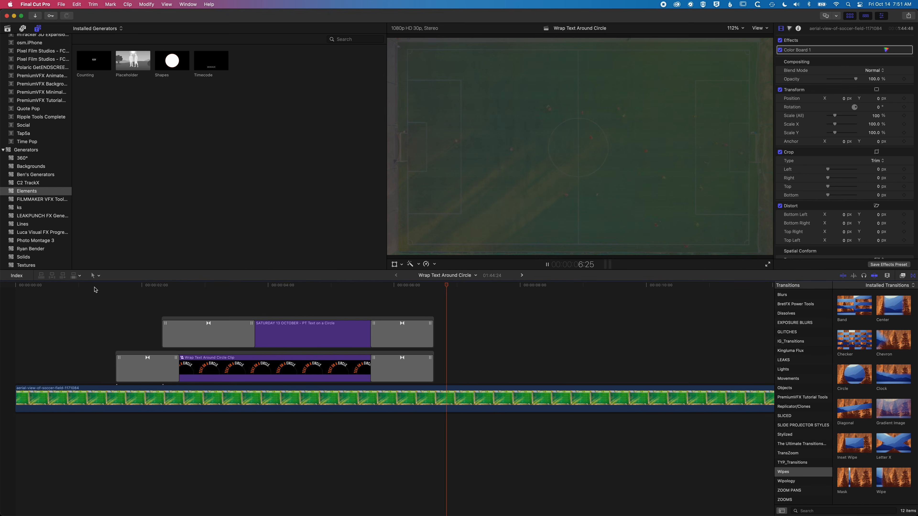
{"action": "left_click", "coordinate": [95, 289]}
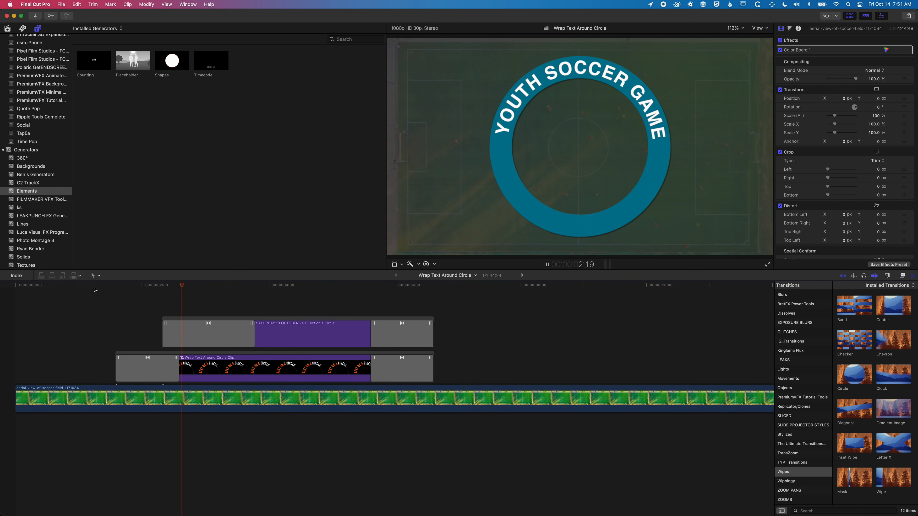
{"action": "left_click", "coordinate": [95, 289]}
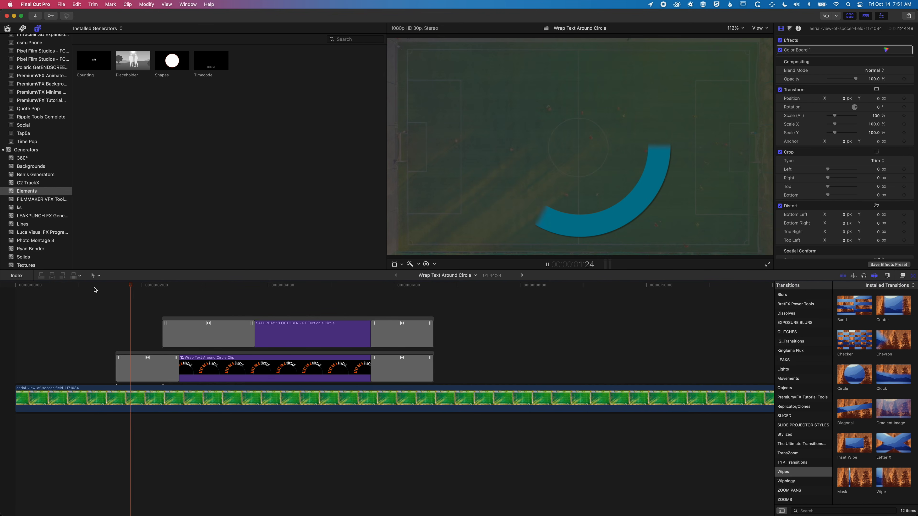